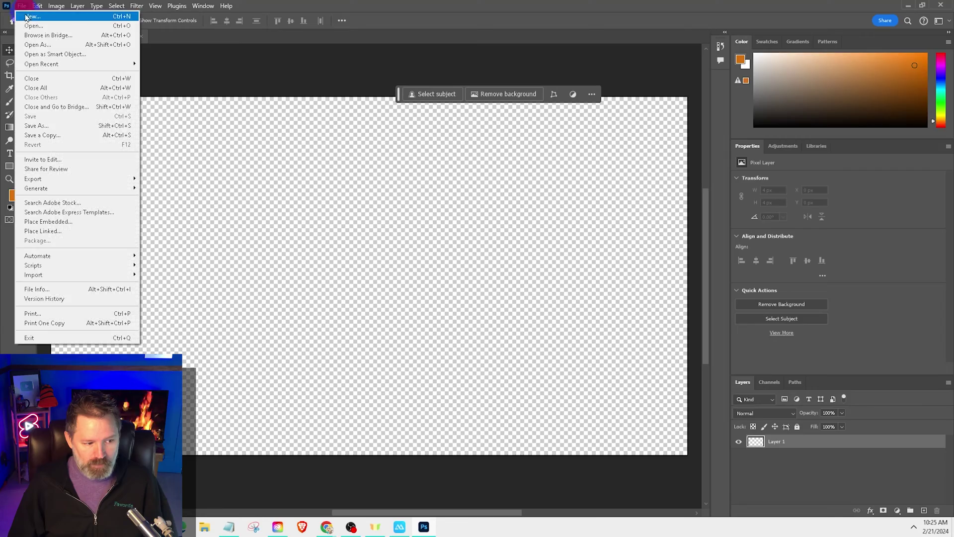
# Open the moon-over-mountains image and drag it into Untitled-1 as Layer 2
pyautogui.click(30, 27)
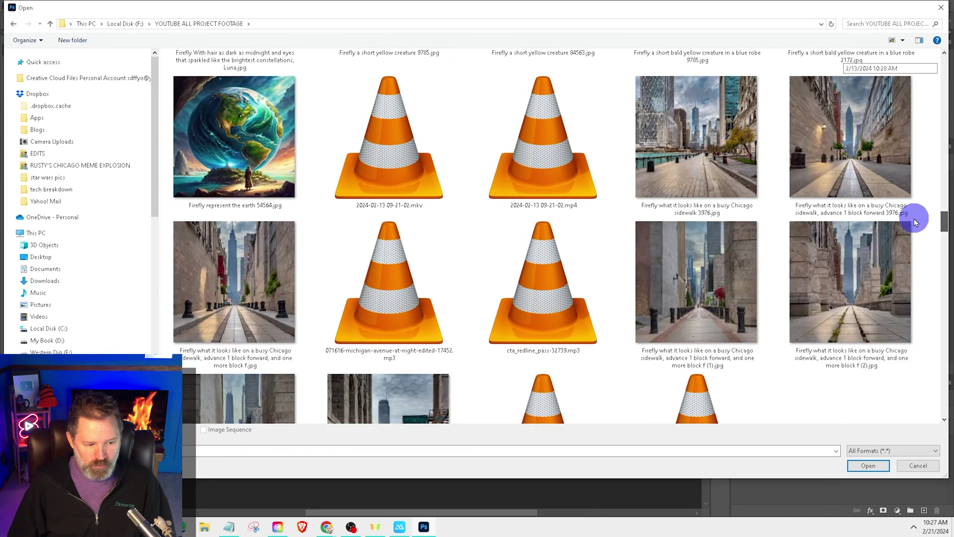
pyautogui.scroll(1, 916, 222)
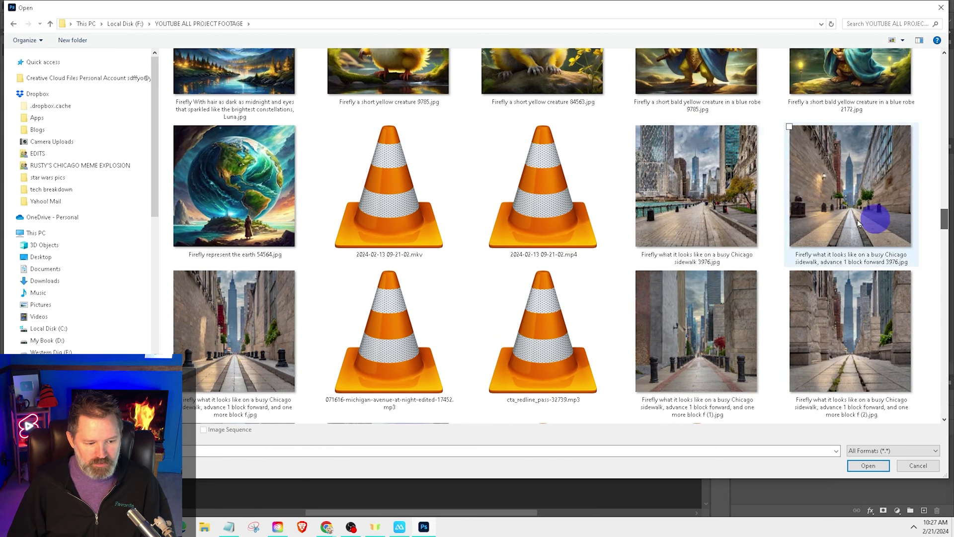
pyautogui.scroll(3, 937, 223)
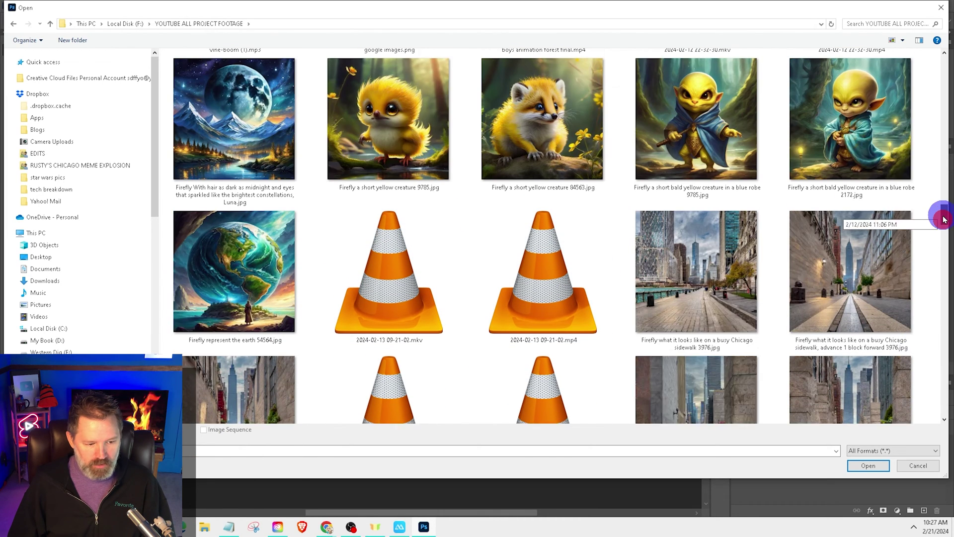
pyautogui.click(260, 216)
pyautogui.doubleClick(260, 215)
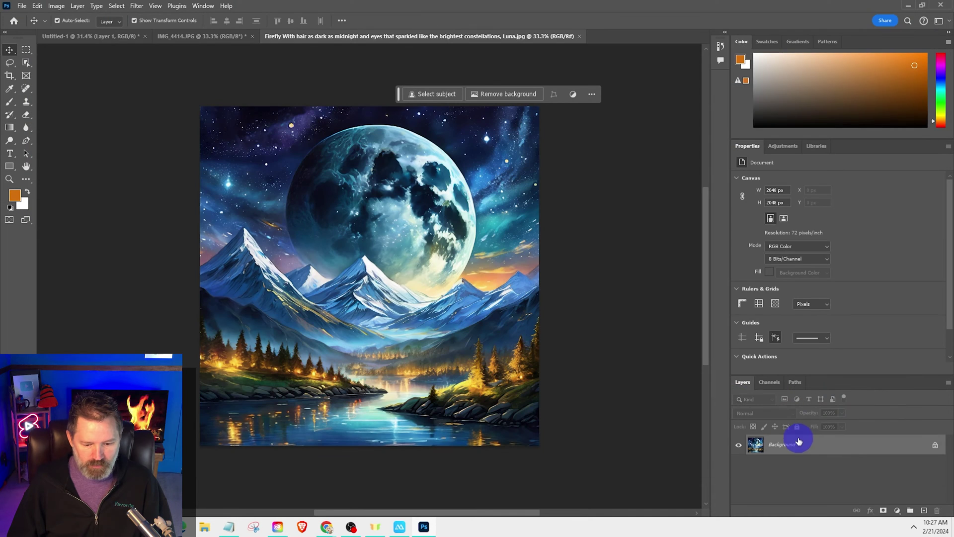
pyautogui.moveTo(794, 448); pyautogui.dragTo(399, 231)
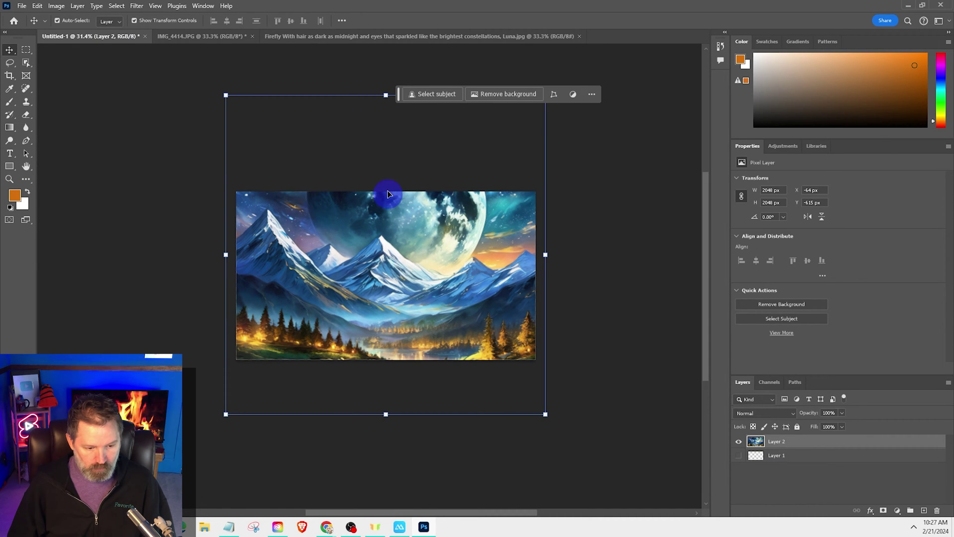
# Try shrinking Layer 2 toward half size with free transform, then cancel back to full size
pyautogui.hotkey('ctrl', 't')
pyautogui.moveTo(386, 94); pyautogui.dragTo(375, 187)
pyautogui.moveTo(383, 318); pyautogui.dragTo(388, 341)
pyautogui.press('Escape')
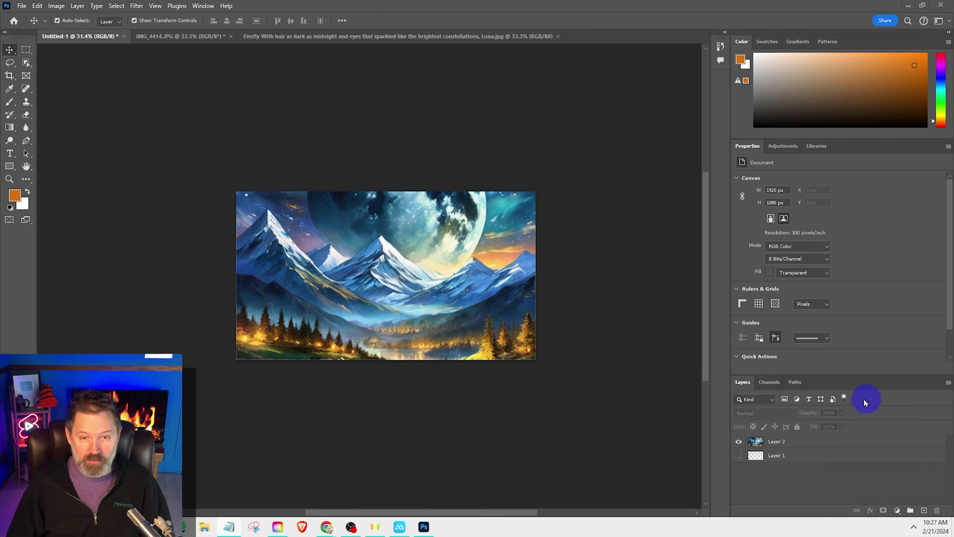
# Convert Layer 2 to a smart object and nudge it slightly down
pyautogui.rightClick(787, 441)
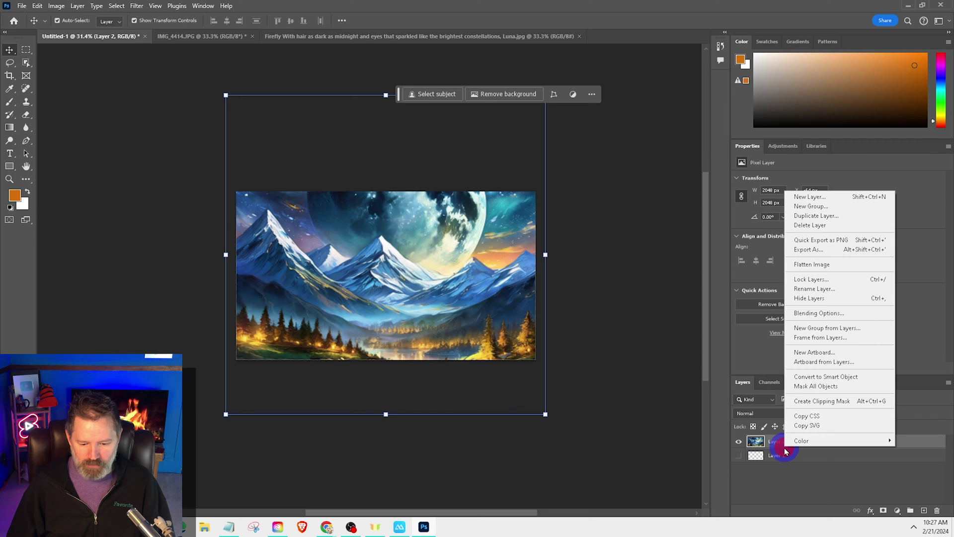
pyautogui.click(820, 377)
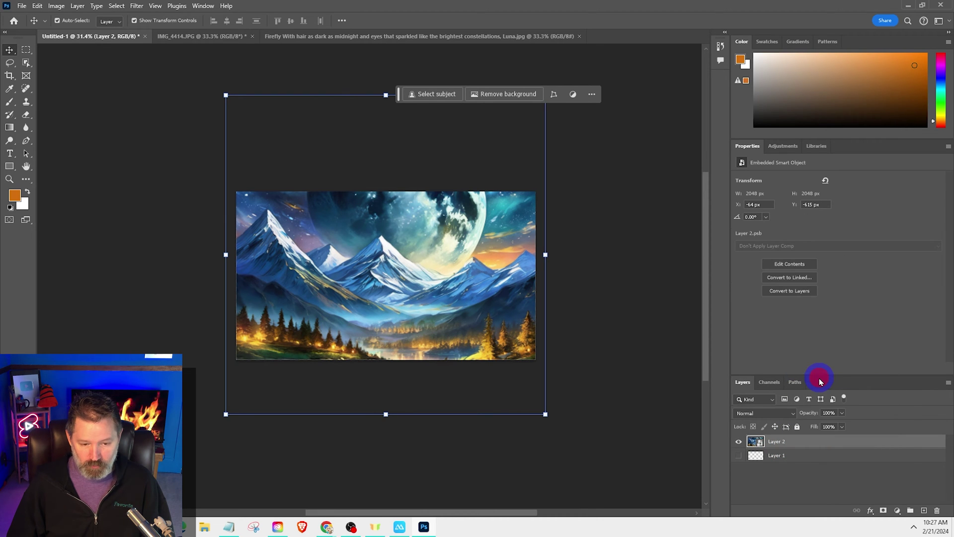
pyautogui.moveTo(461, 258); pyautogui.dragTo(460, 279)
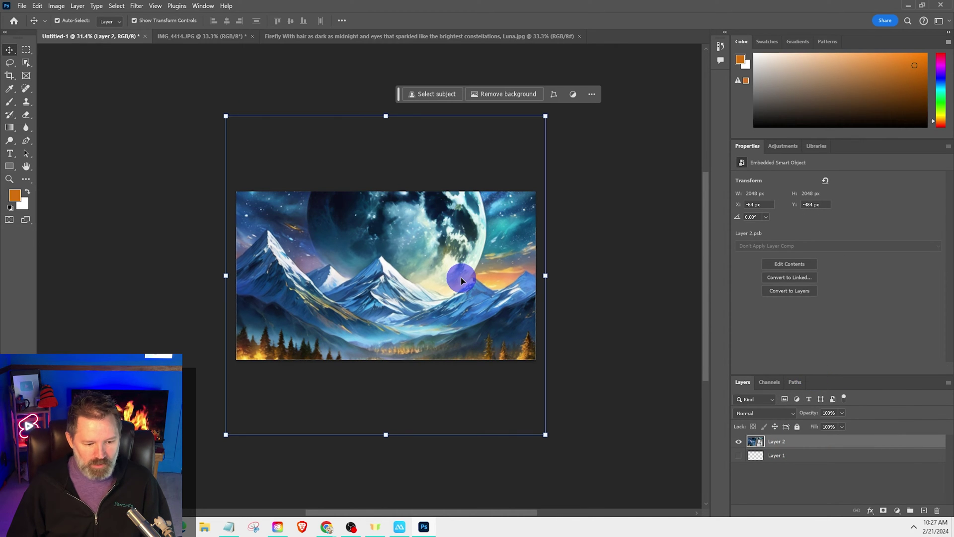
# Scale Layer 2 to 50% and deselect it to check the result
pyautogui.click(37, 5)
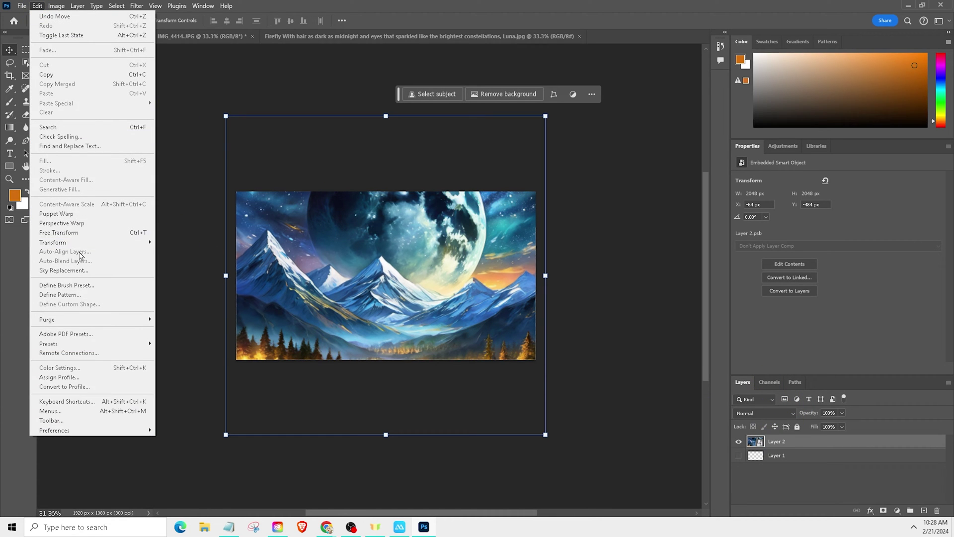
pyautogui.moveTo(80, 242)
pyautogui.click(178, 257)
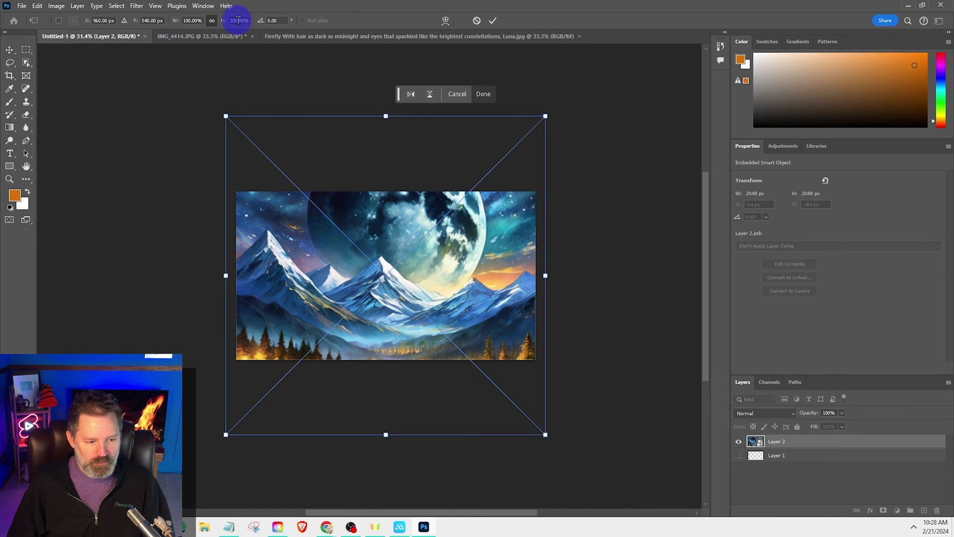
pyautogui.write('50')
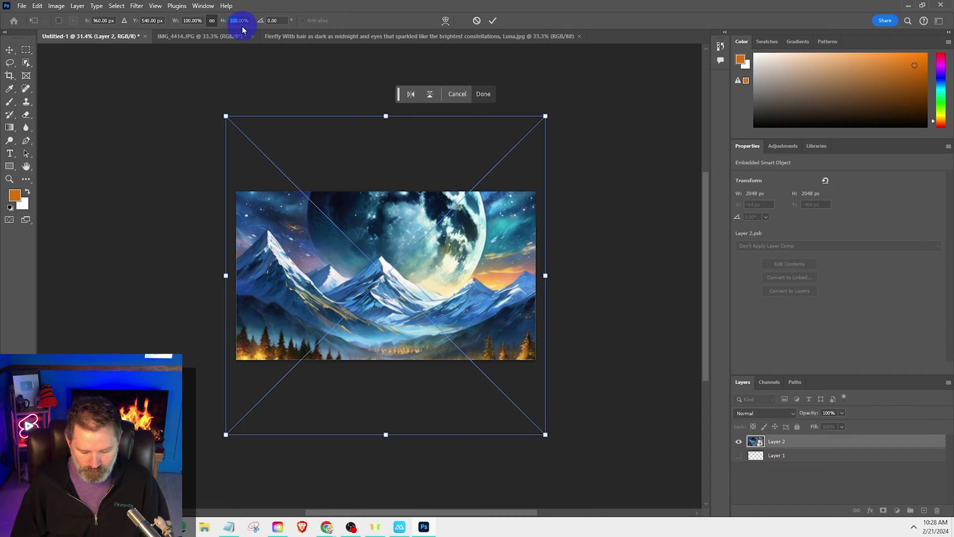
pyautogui.press('Return')
pyautogui.press('Return')
pyautogui.click(793, 481)
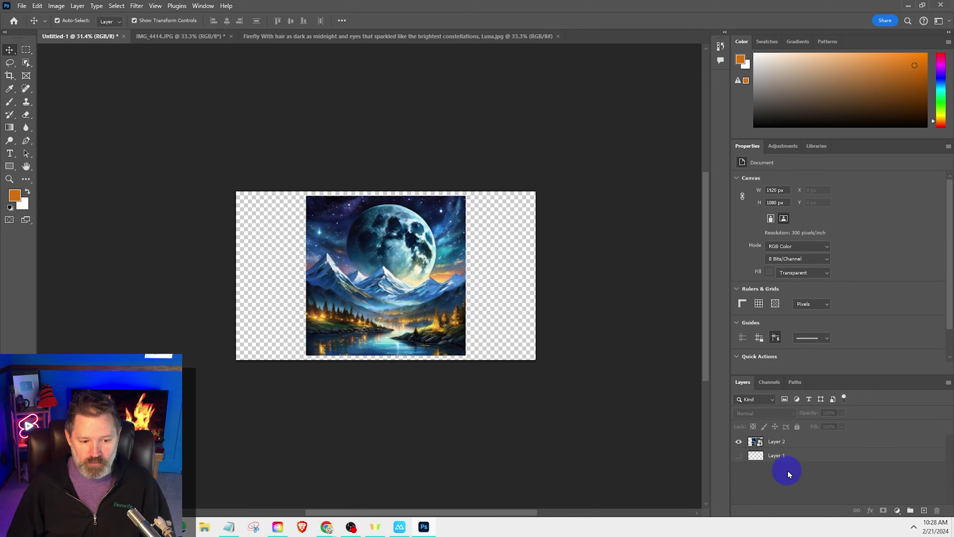
# Reselect Layer 2 and toggle the Contextual Task Bar off and back on
pyautogui.click(789, 442)
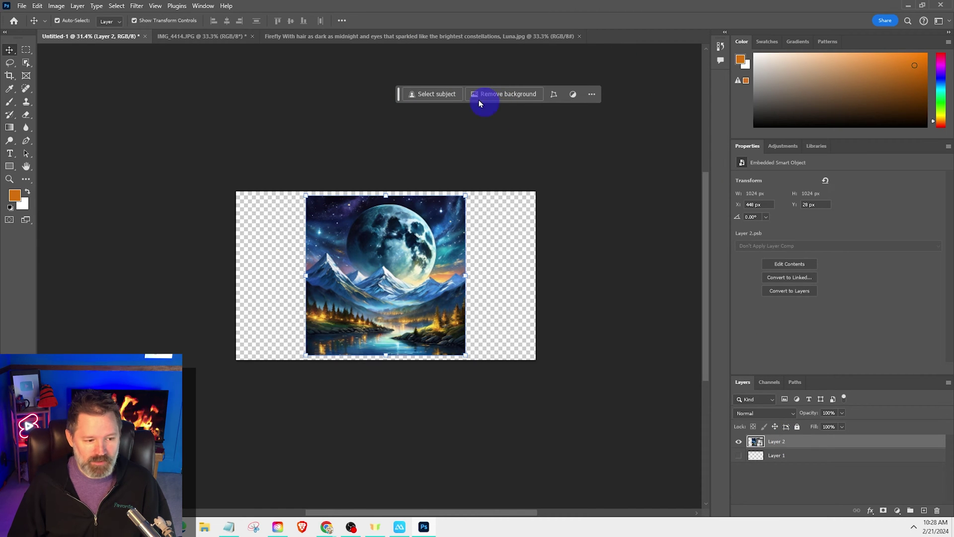
pyautogui.click(203, 5)
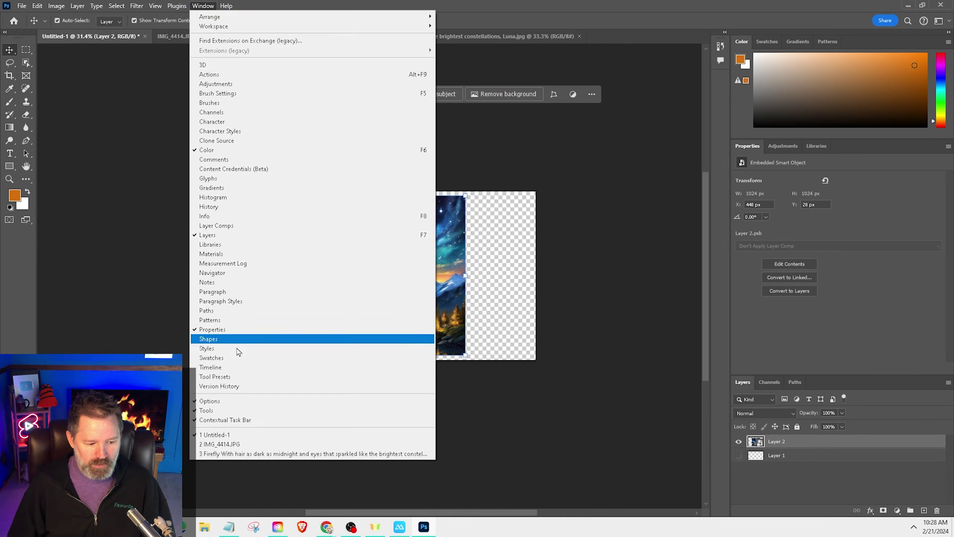
pyautogui.click(249, 420)
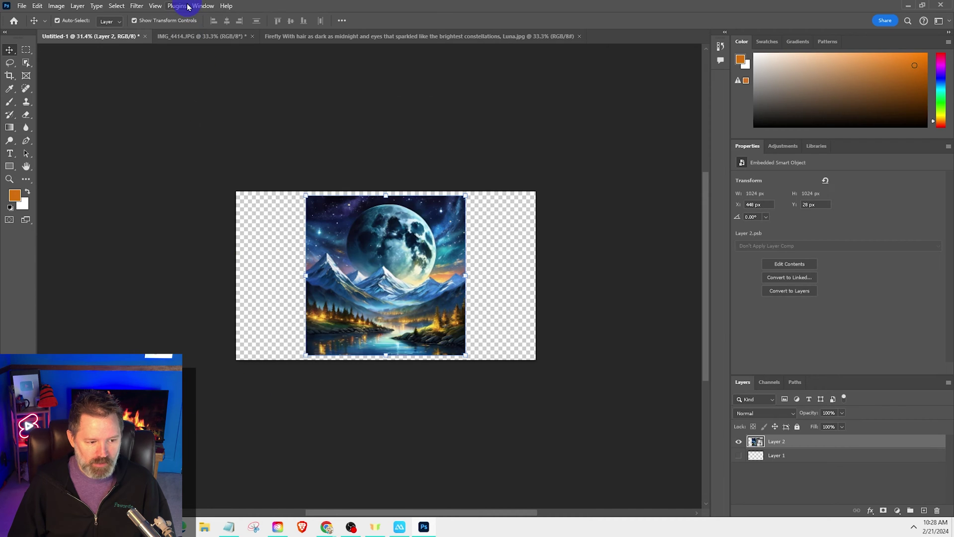
pyautogui.click(199, 5)
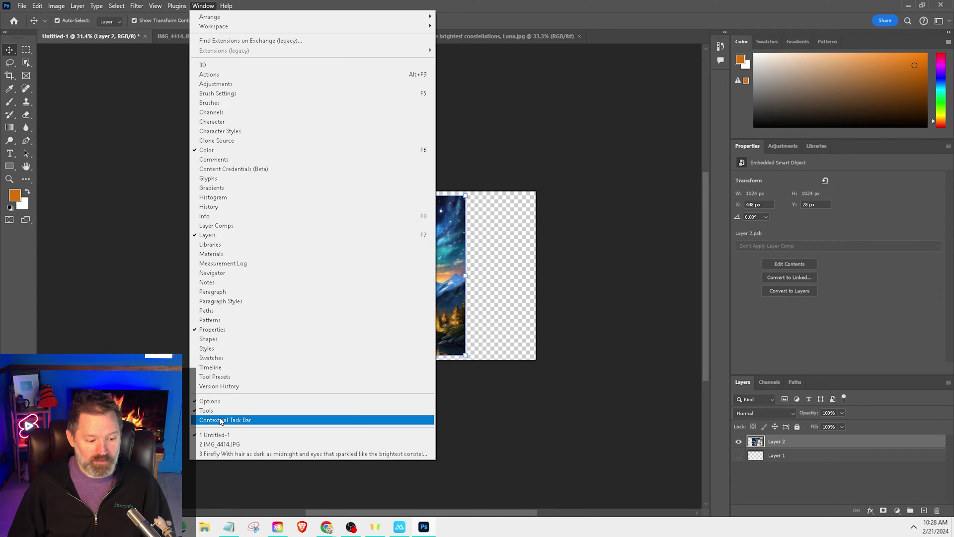
pyautogui.click(221, 420)
# Use the Rectangular Marquee to select the empty area right of the image
pyautogui.click(26, 52)
pyautogui.moveTo(392, 168); pyautogui.dragTo(454, 368)
pyautogui.click(597, 94)
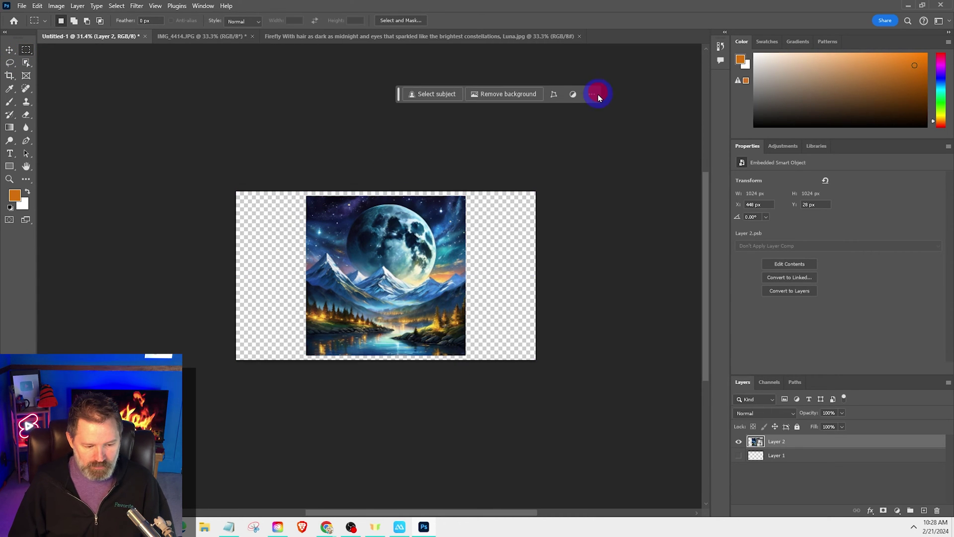
pyautogui.moveTo(460, 178); pyautogui.dragTo(535, 422)
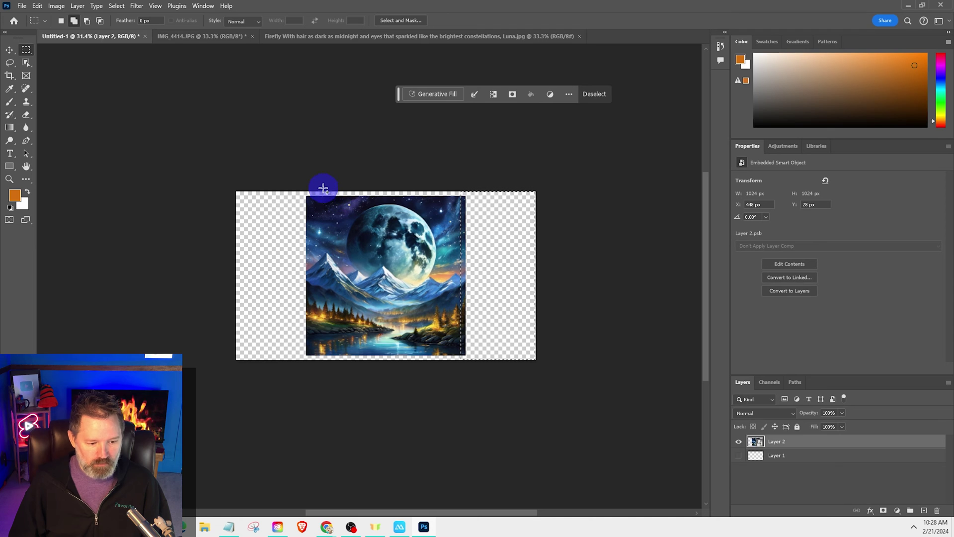
# Add the empty left, top and bottom margins to the selection
pyautogui.moveTo(313, 184); pyautogui.dragTo(200, 387)
pyautogui.moveTo(303, 193); pyautogui.dragTo(356, 196)
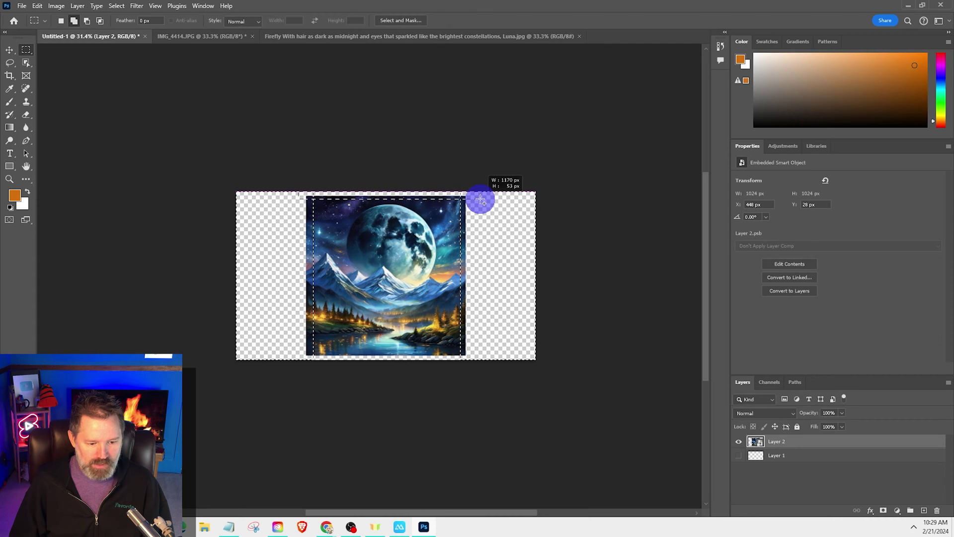
pyautogui.moveTo(480, 200); pyautogui.dragTo(507, 175)
pyautogui.moveTo(311, 351); pyautogui.dragTo(477, 364)
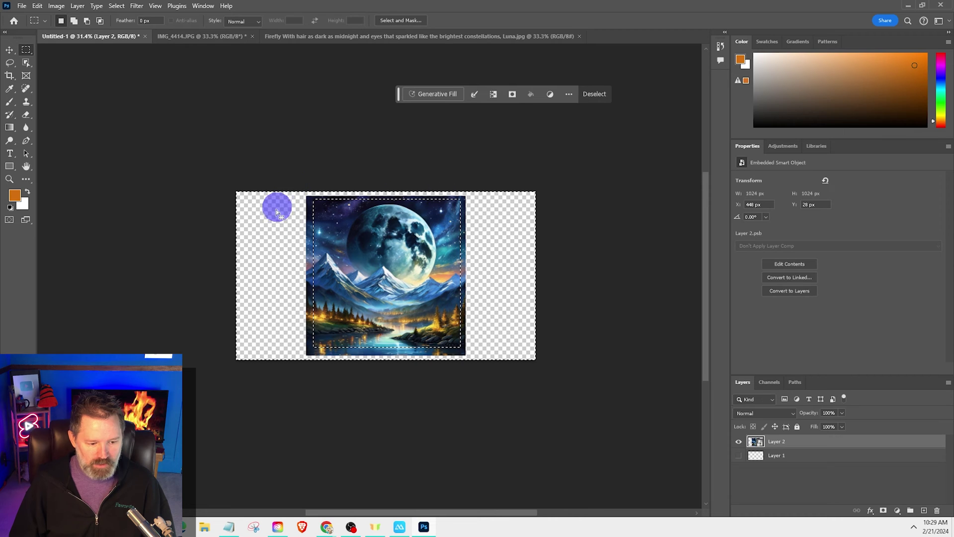
# Generative Fill the margins with no prompt and keep the third variation
pyautogui.click(443, 94)
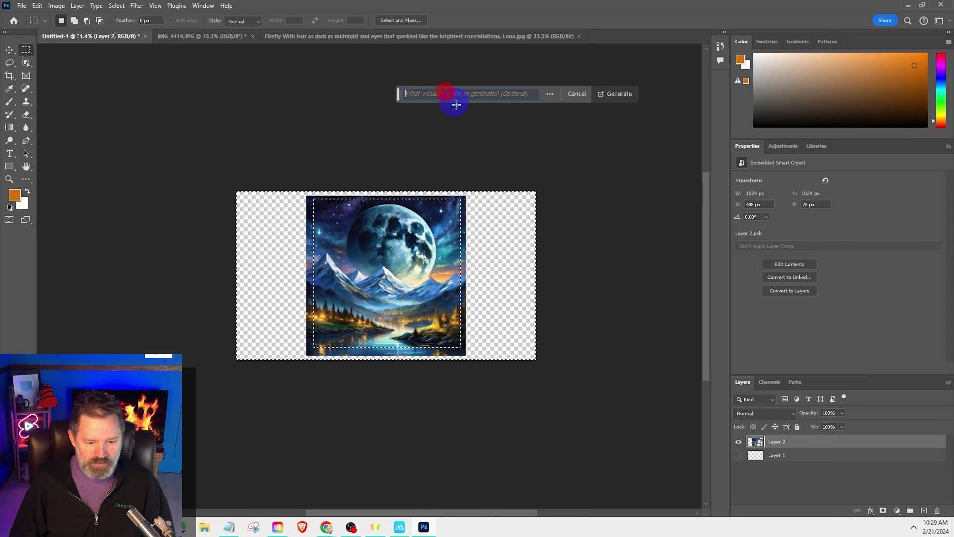
pyautogui.click(612, 93)
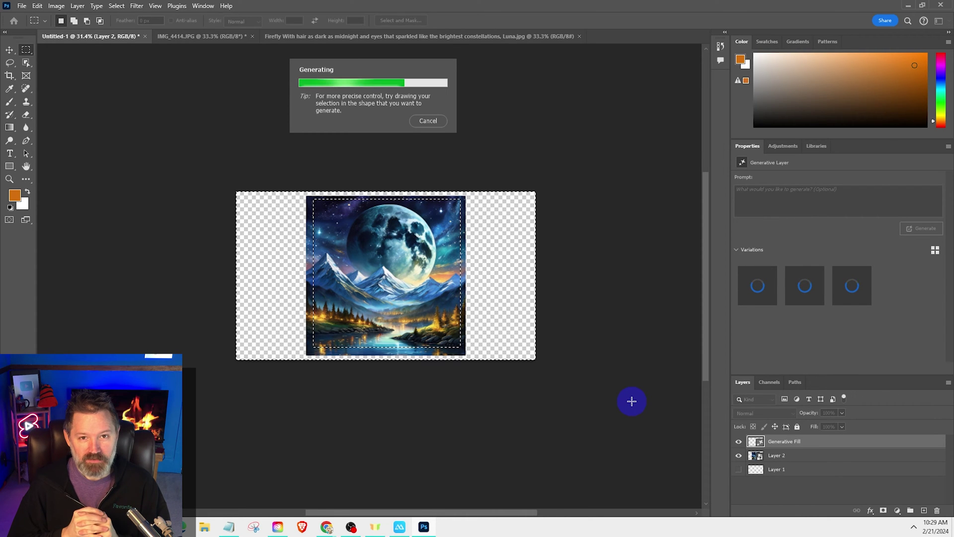
pyautogui.click(804, 298)
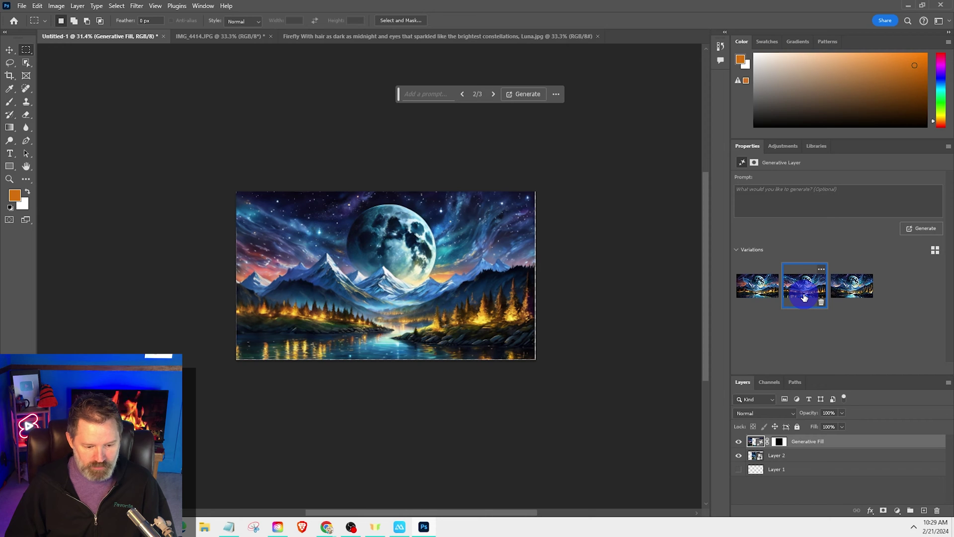
pyautogui.click(850, 292)
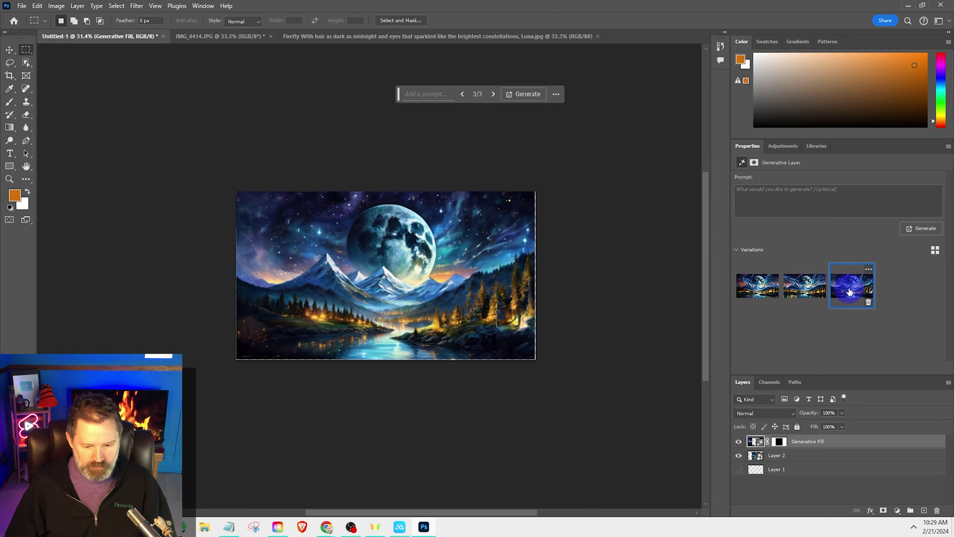
# Select the Generative Fill layer together with Layer 2 for merging
pyautogui.click(809, 444)
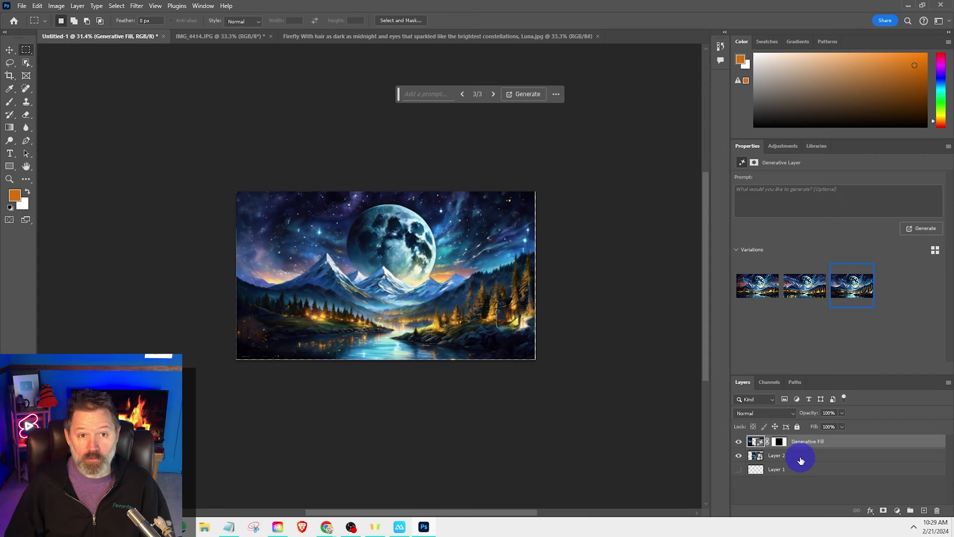
pyautogui.keyDown('ctrl'); pyautogui.click(800, 458); pyautogui.keyUp('ctrl')
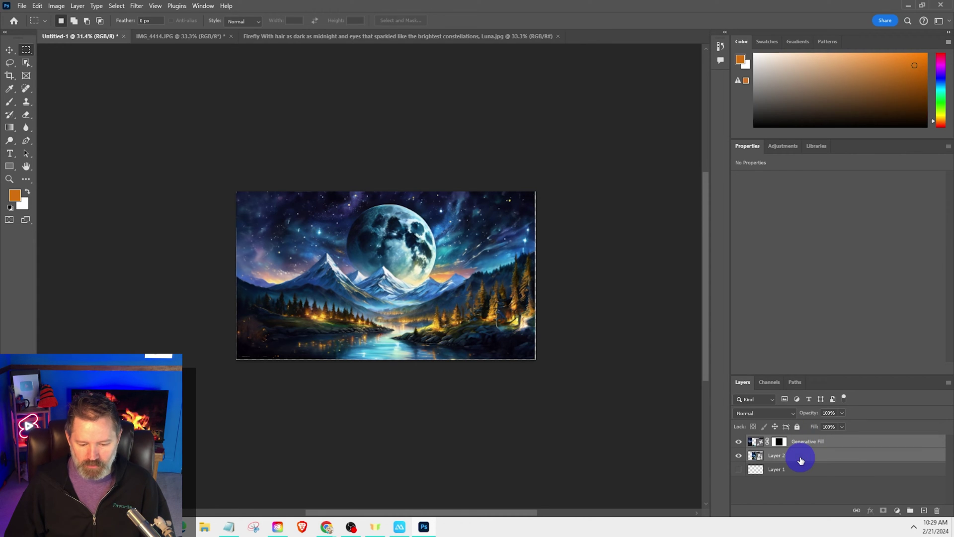
pyautogui.rightClick(800, 458)
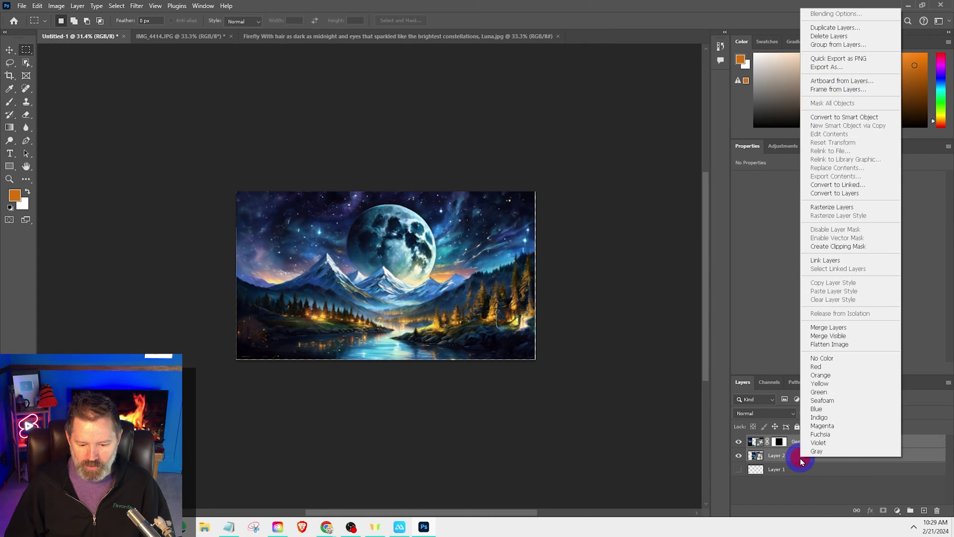
# Merge the fill and image into one layer and export it as PNG named ZOOMOUT 1
pyautogui.click(827, 327)
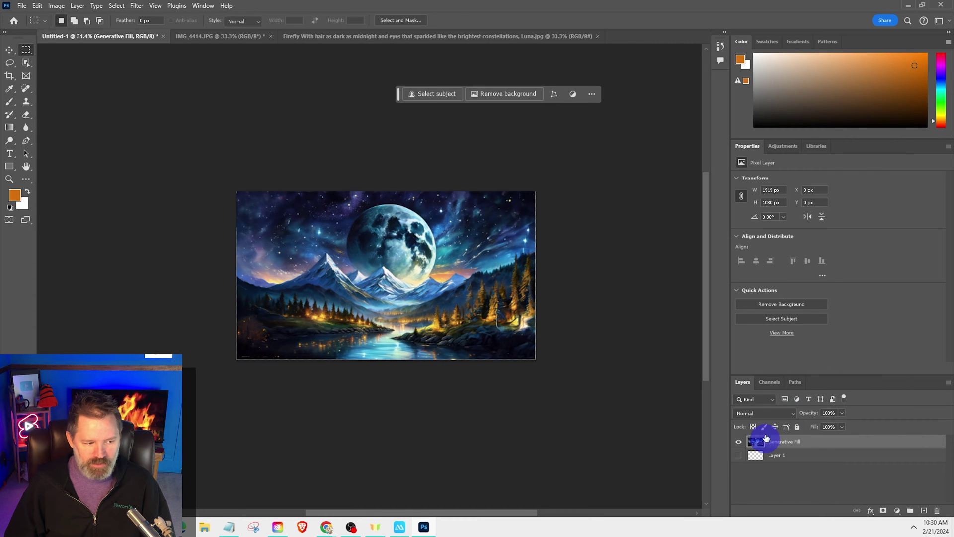
pyautogui.click(21, 6)
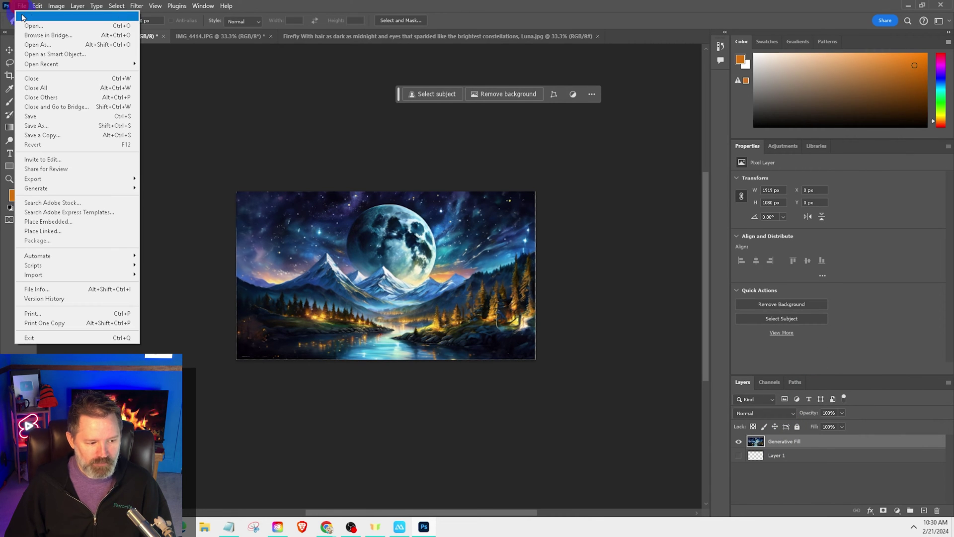
pyautogui.moveTo(39, 180)
pyautogui.click(149, 188)
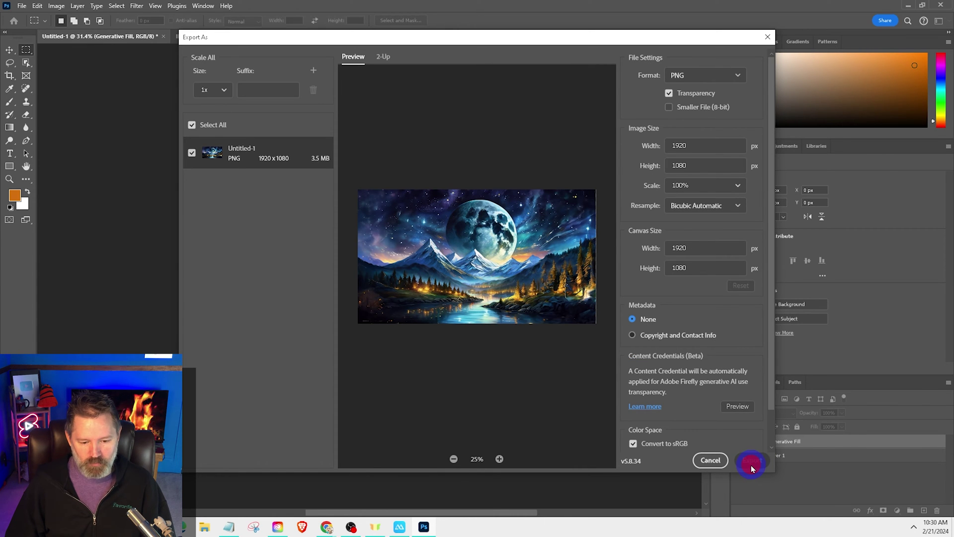
pyautogui.click(751, 462)
pyautogui.write('ZOOMOUT 1')
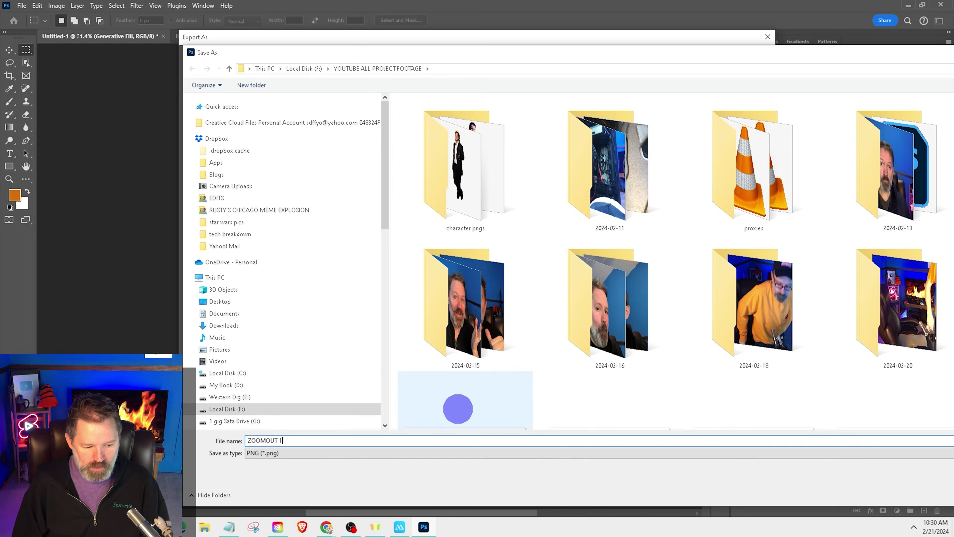
pyautogui.press('Return')
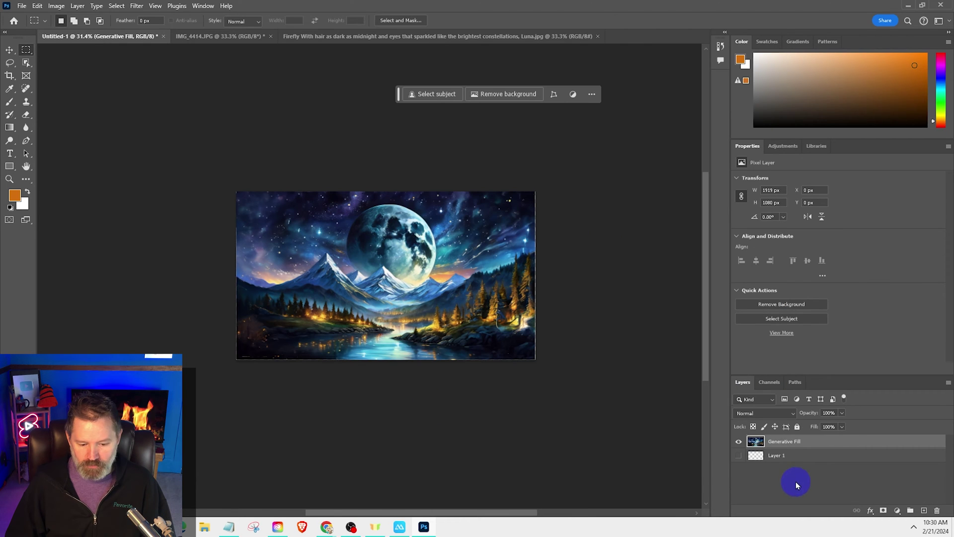
# Convert the Generative Fill layer to a smart object
pyautogui.click(792, 444)
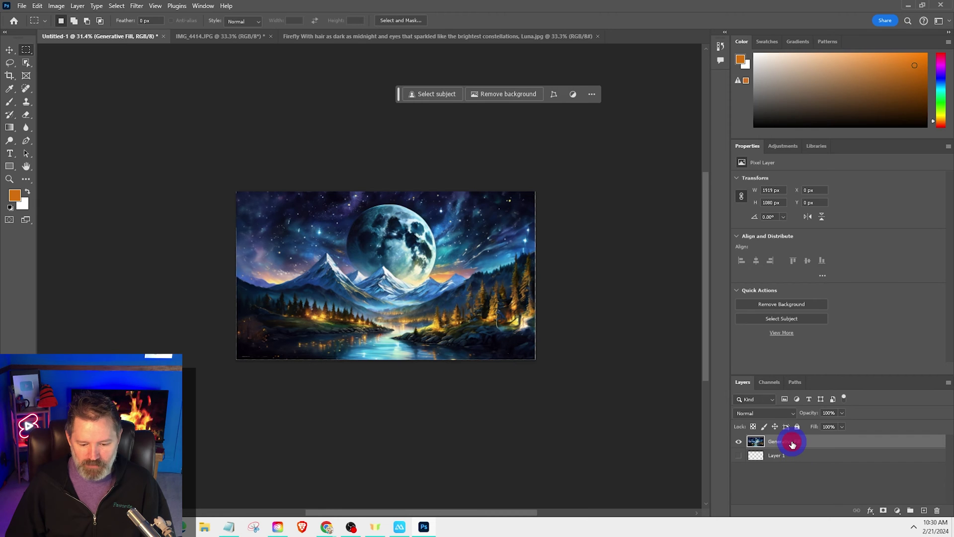
pyautogui.rightClick(792, 444)
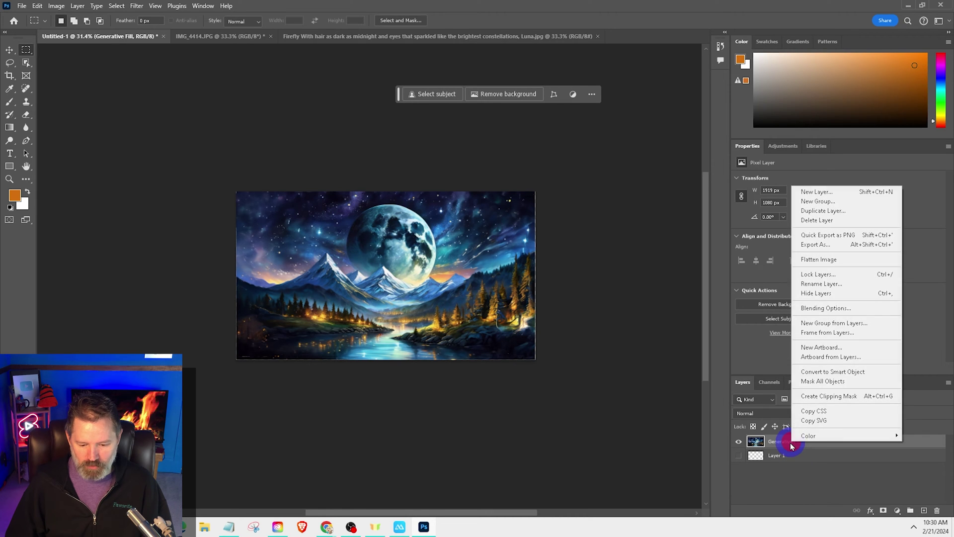
pyautogui.click(819, 373)
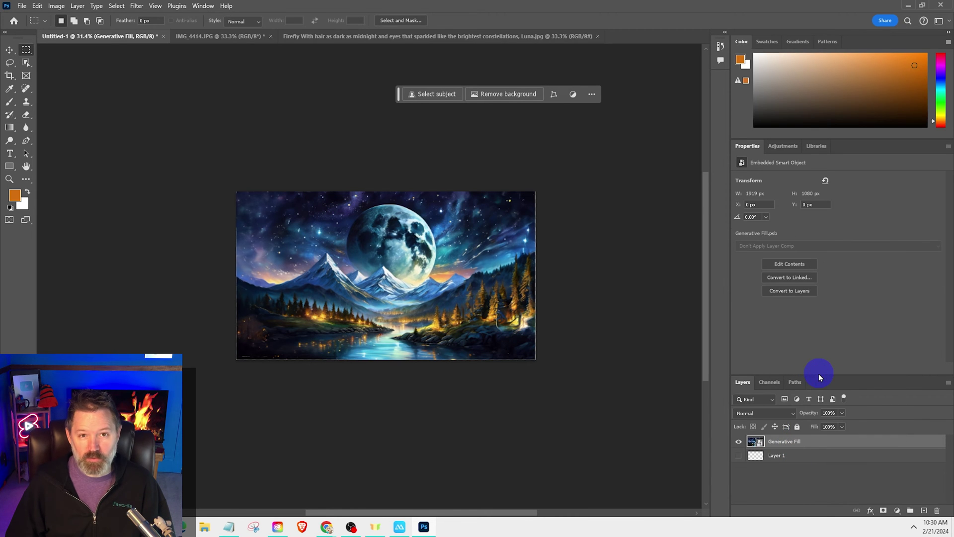
# Scale the Generative Fill layer to 50% and commit the transform
pyautogui.click(805, 446)
pyautogui.click(37, 6)
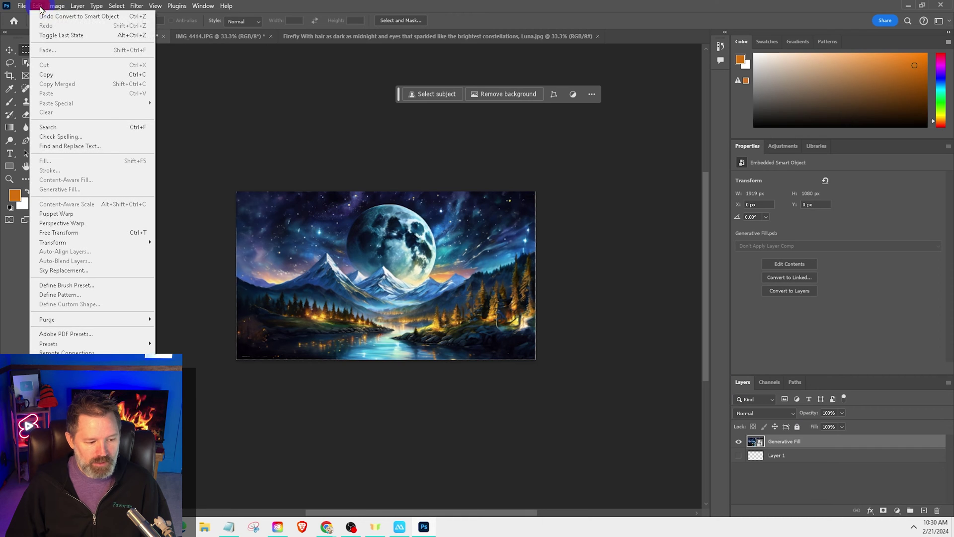
pyautogui.moveTo(80, 248)
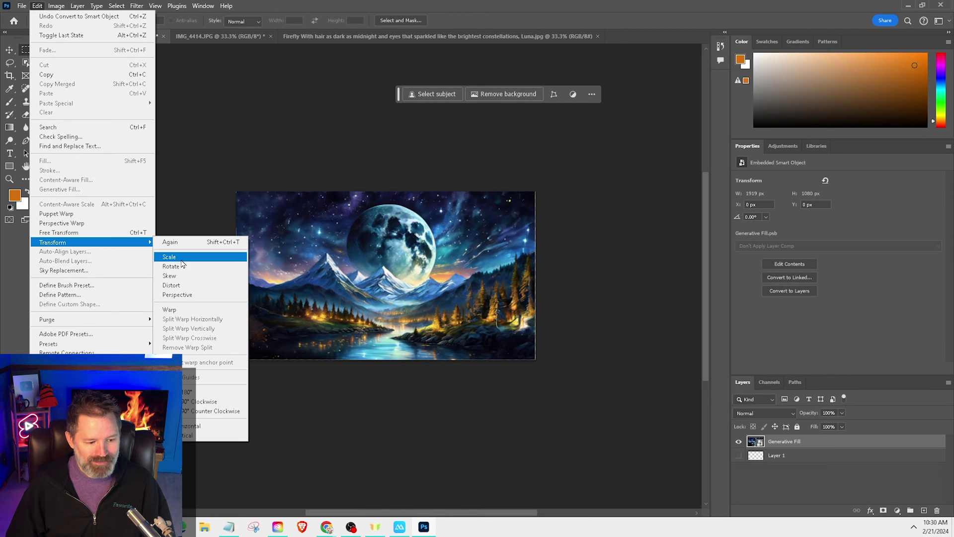
pyautogui.click(188, 275)
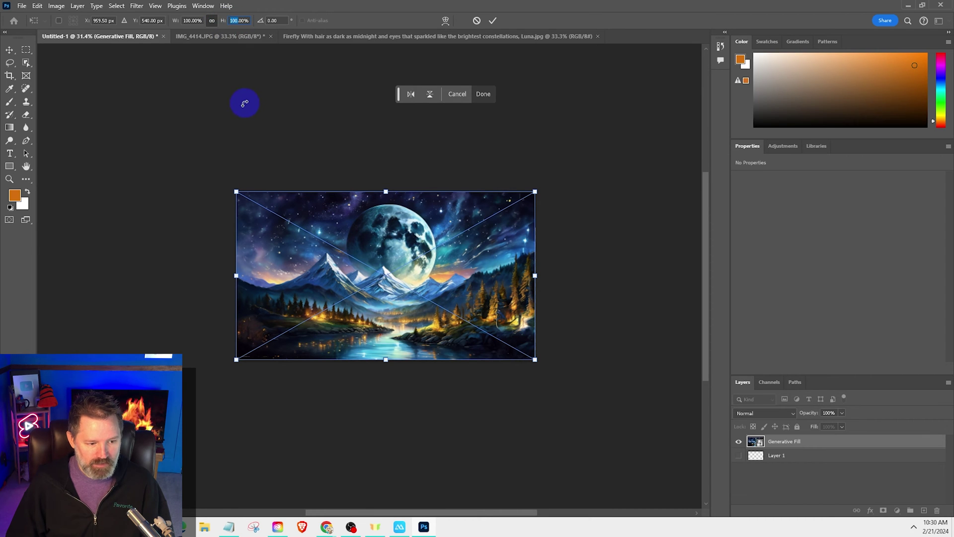
pyautogui.write('50')
pyautogui.press('Return')
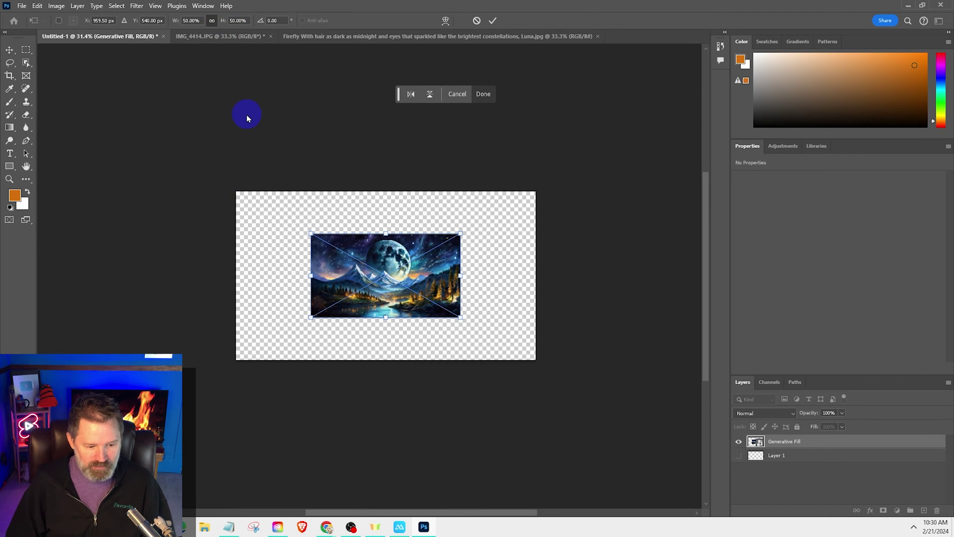
pyautogui.click(775, 488)
pyautogui.click(791, 442)
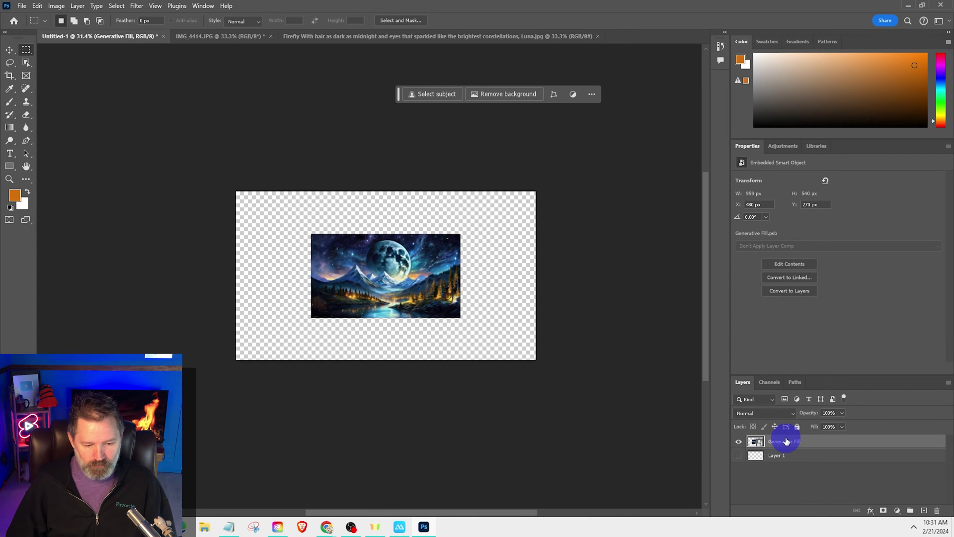
pyautogui.click(456, 184)
# Select the empty right, left and top margins and Generative Fill them with no prompt
pyautogui.moveTo(456, 183); pyautogui.dragTo(555, 414)
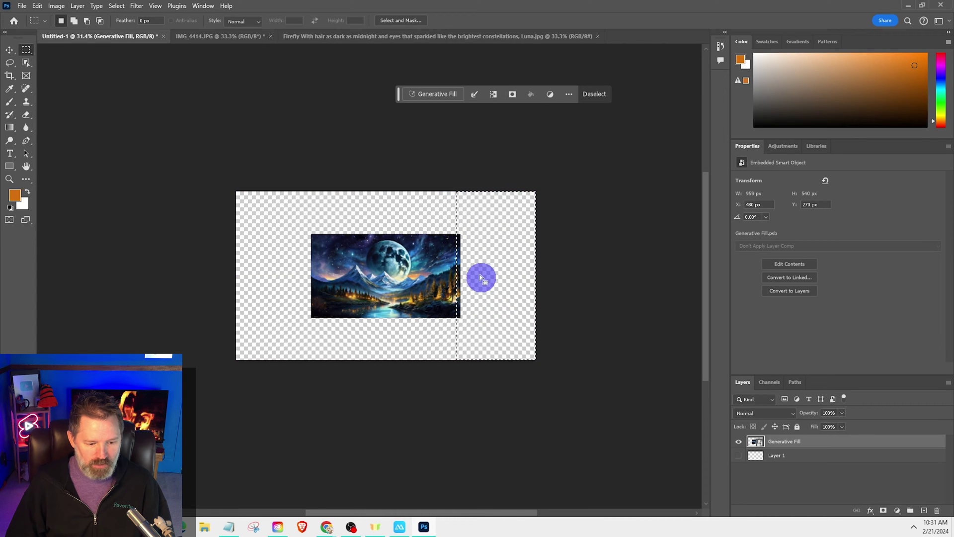
pyautogui.press('shift')
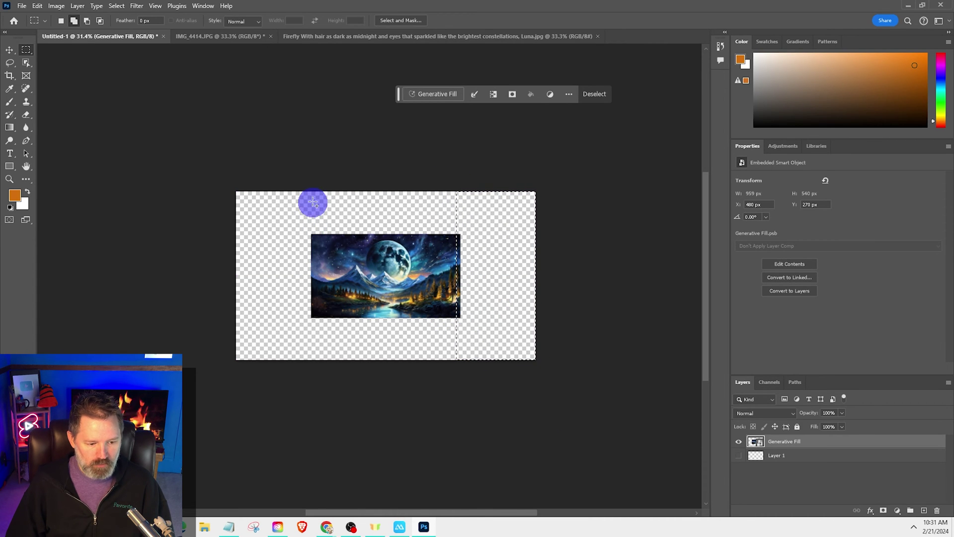
pyautogui.moveTo(316, 189); pyautogui.dragTo(207, 400)
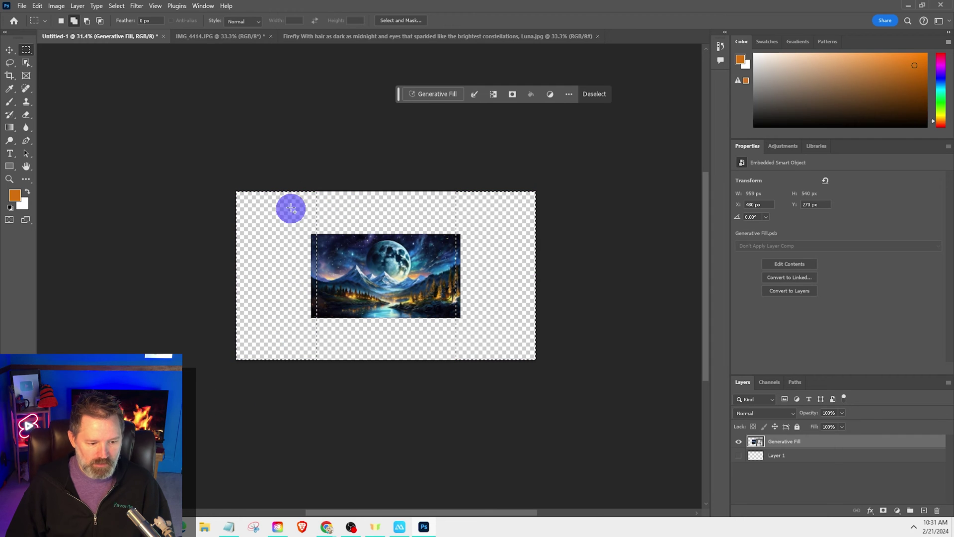
pyautogui.moveTo(303, 191); pyautogui.dragTo(473, 372)
pyautogui.click(442, 96)
pyautogui.click(613, 94)
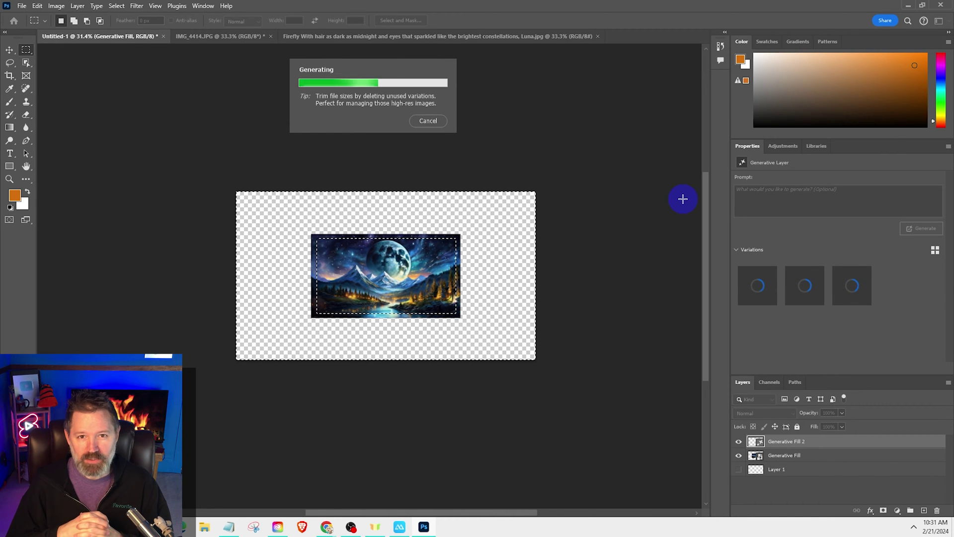
pyautogui.click(796, 290)
# Keep the second variation and merge both Generative Fill layers into Generative Fill 2
pyautogui.click(852, 287)
pyautogui.click(804, 293)
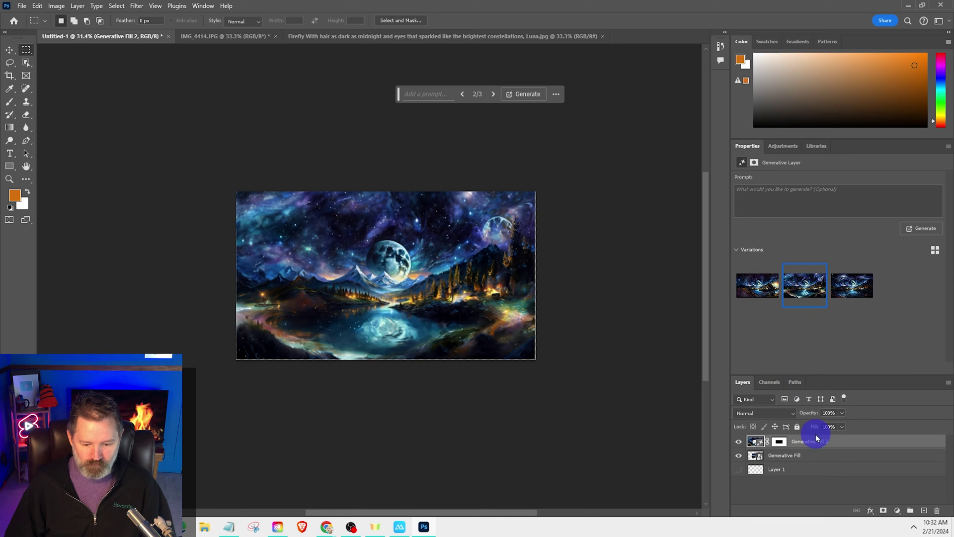
pyautogui.moveTo(811, 443); pyautogui.dragTo(812, 463)
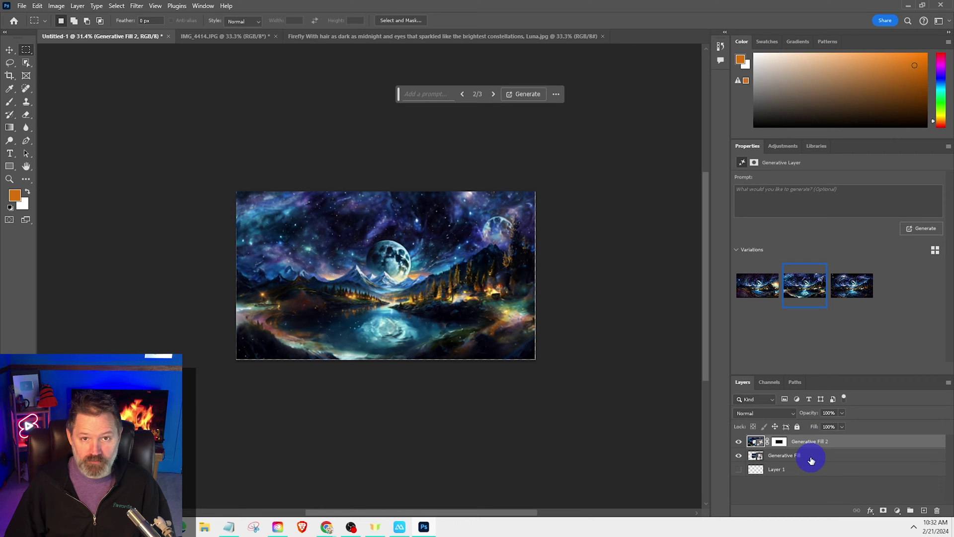
pyautogui.keyDown('shift'); pyautogui.click(810, 458); pyautogui.keyUp('shift')
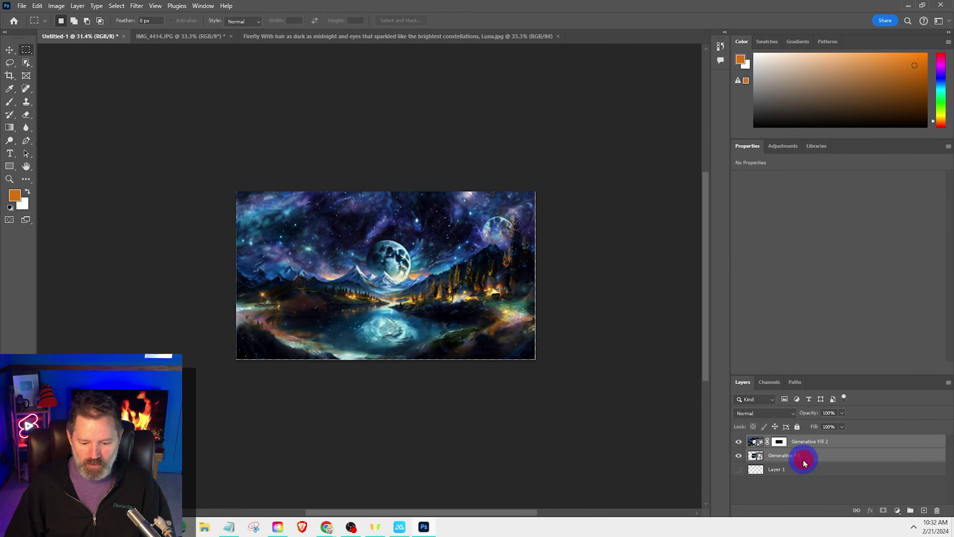
pyautogui.rightClick(805, 463)
pyautogui.click(839, 330)
pyautogui.click(799, 448)
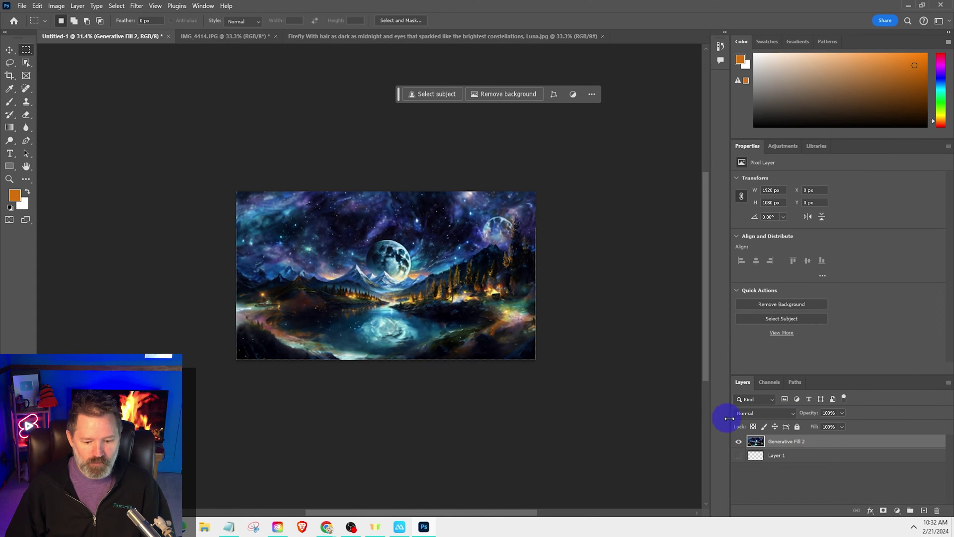
# Scale the merged Generative Fill 2 layer to 50% height
pyautogui.click(38, 6)
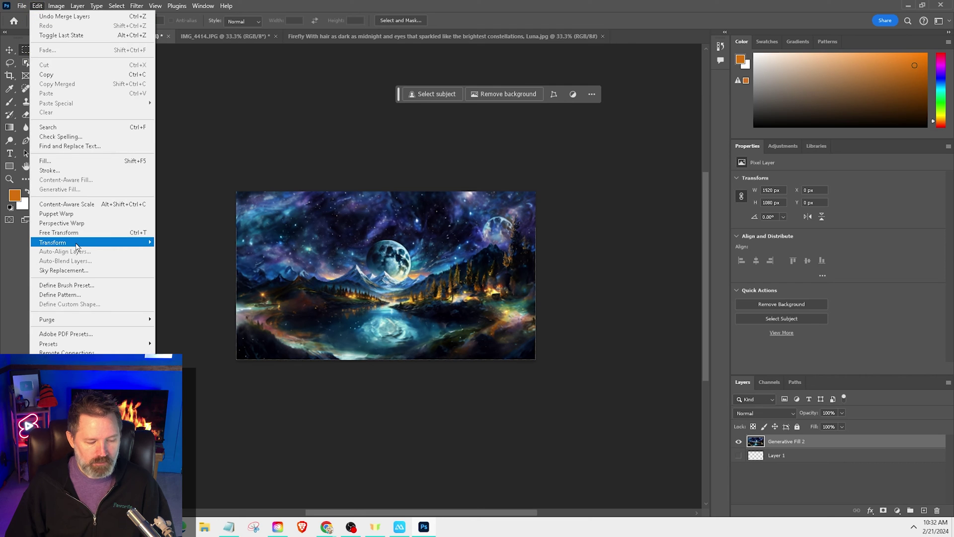
pyautogui.moveTo(124, 242)
pyautogui.click(172, 257)
pyautogui.click(244, 21)
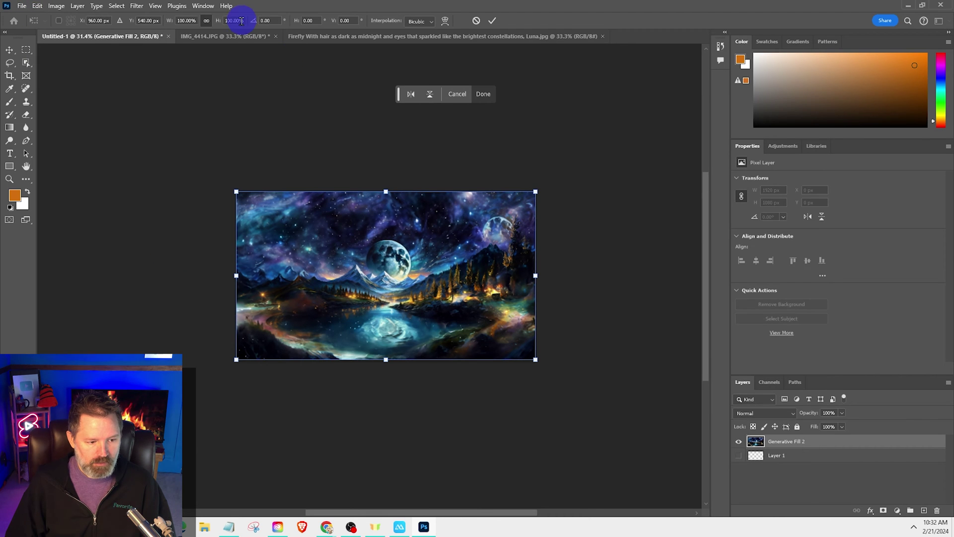
pyautogui.write('50')
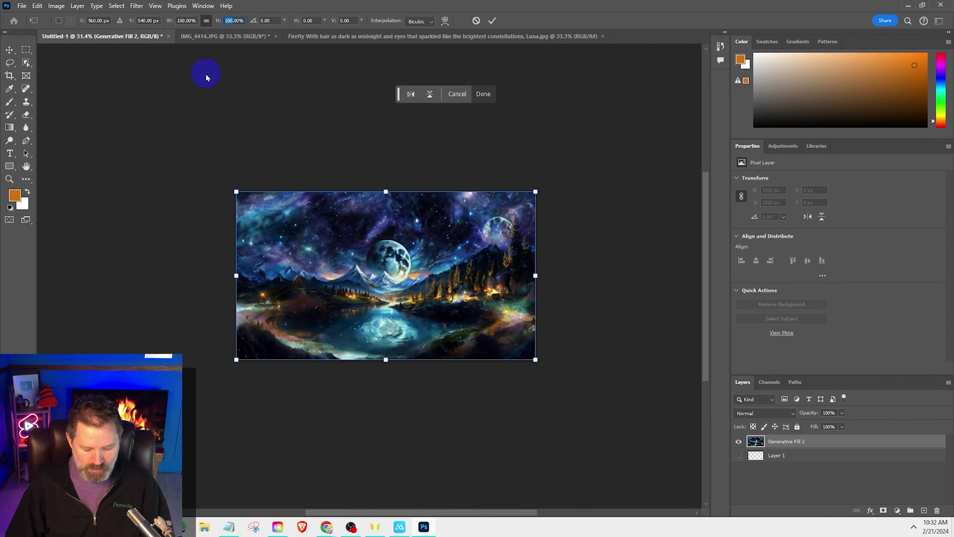
pyautogui.press('Return')
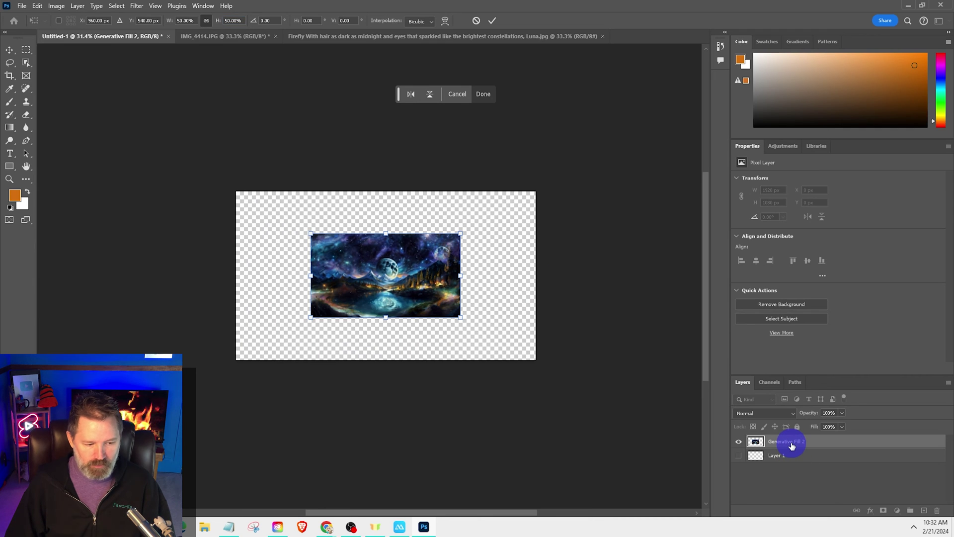
# Commit the scale and marquee-select the empty right, left, top and bottom strips
pyautogui.click(29, 54)
pyautogui.moveTo(454, 187); pyautogui.dragTo(552, 384)
pyautogui.moveTo(317, 194); pyautogui.dragTo(304, 359)
pyautogui.moveTo(301, 187)
pyautogui.mouseDown()
pyautogui.moveTo(373, 234)
pyautogui.moveTo(473, 239)
pyautogui.mouseUp()
pyautogui.moveTo(308, 311); pyautogui.dragTo(496, 368)
# Generative Fill the border with no prompt and choose the third variation
pyautogui.click(445, 94)
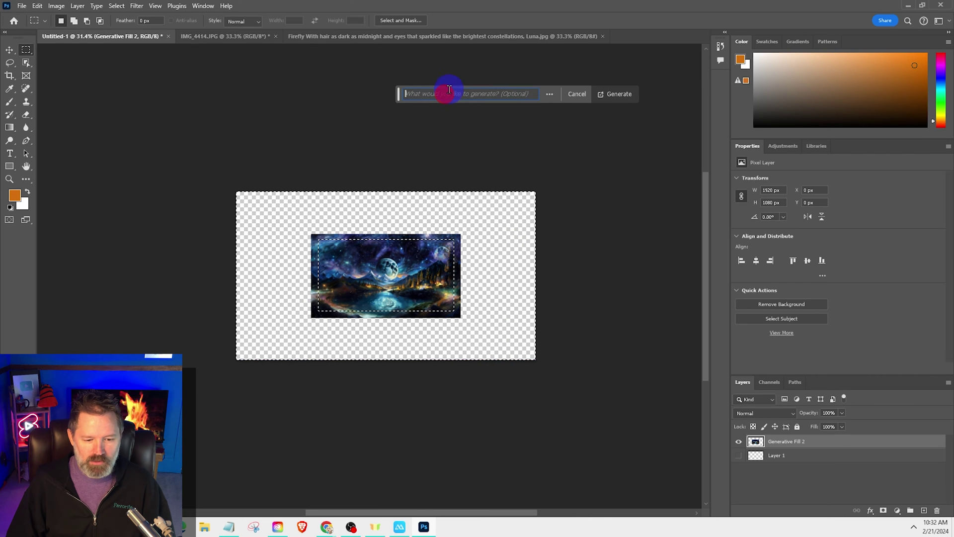
pyautogui.click(614, 95)
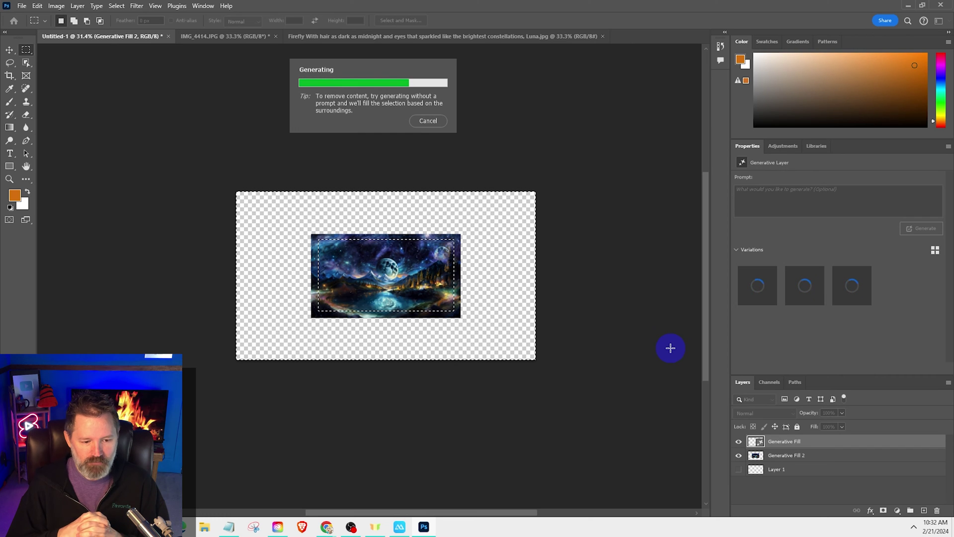
pyautogui.click(807, 291)
pyautogui.click(844, 293)
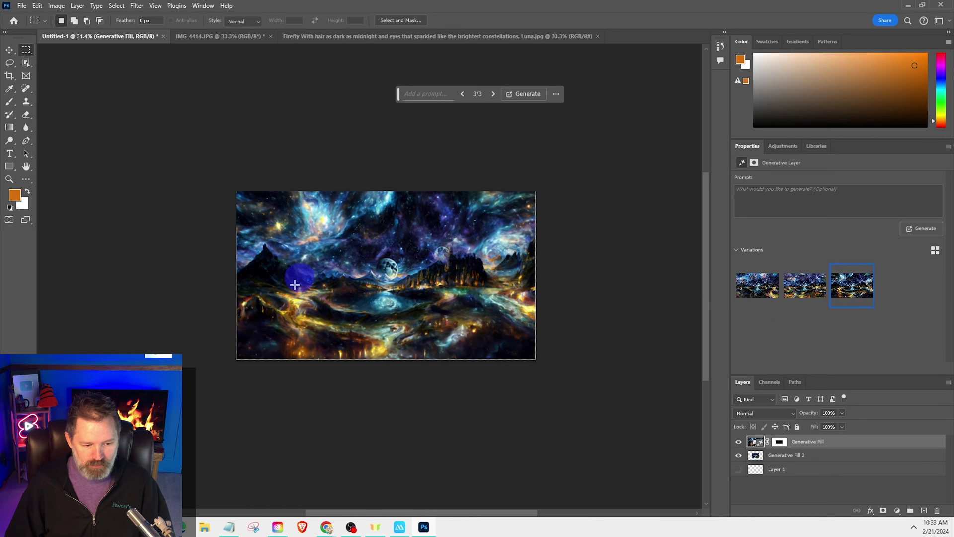
# Merge the two Generative Fill layers into one pixel layer
pyautogui.keyDown('ctrl'); pyautogui.click(816, 461); pyautogui.keyUp('ctrl')
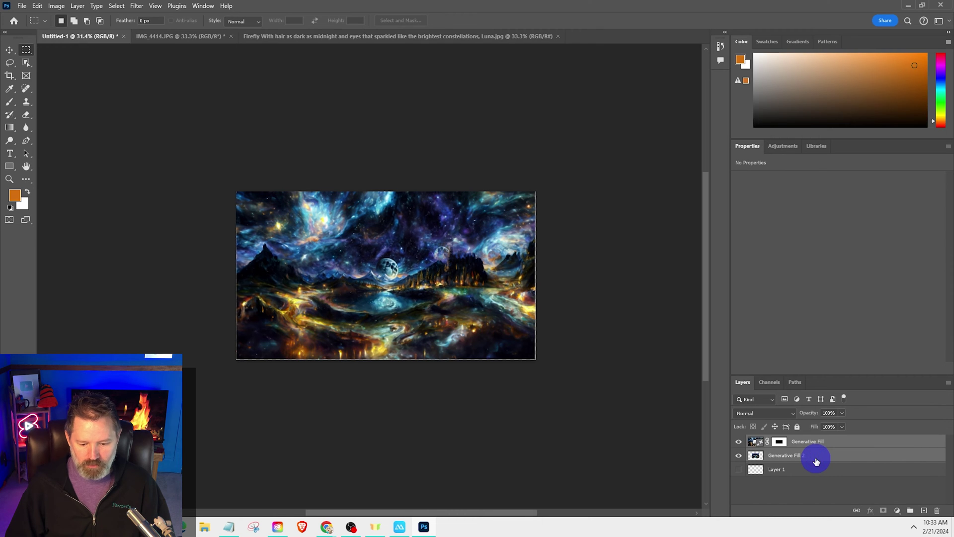
pyautogui.rightClick(816, 461)
pyautogui.click(858, 272)
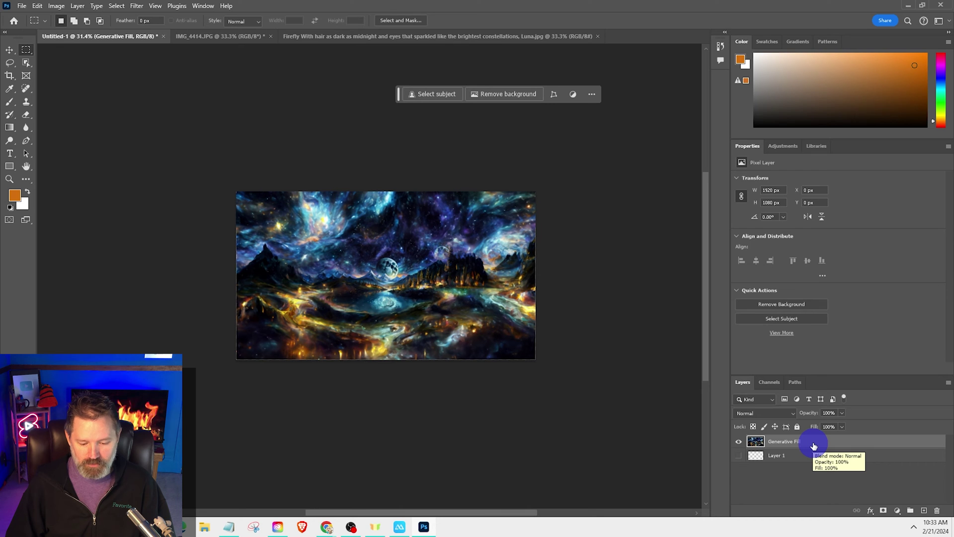
# Export the merged image as a PNG named 'zoomout 2'
pyautogui.click(22, 5)
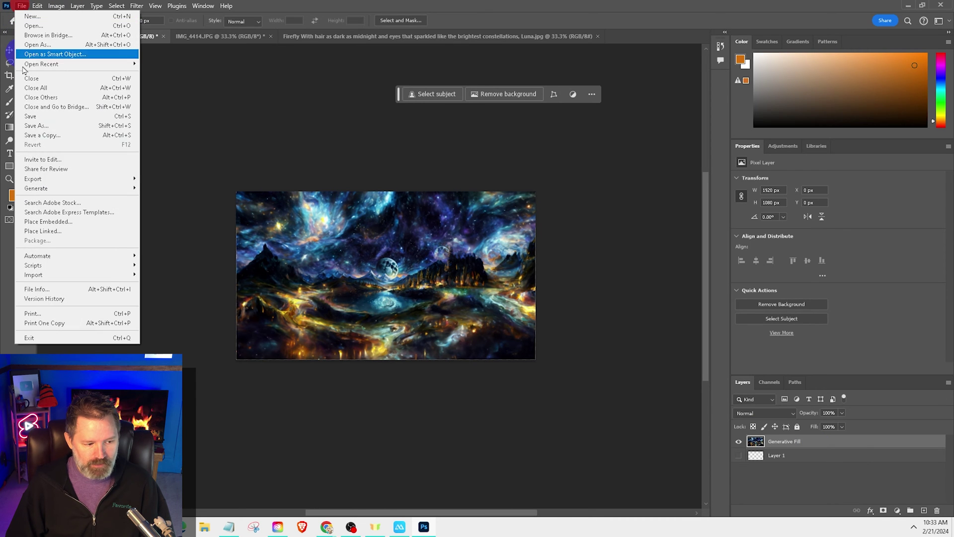
pyautogui.moveTo(96, 180)
pyautogui.click(163, 191)
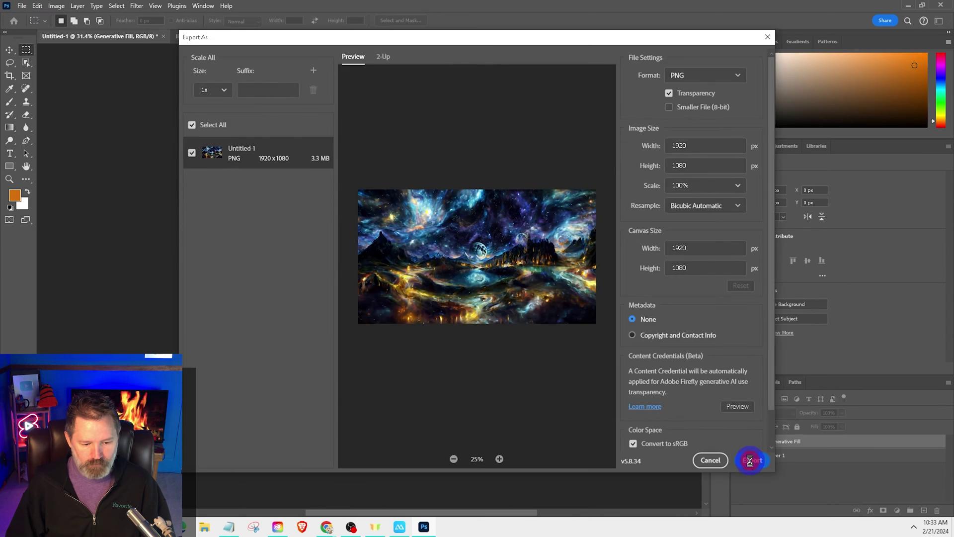
pyautogui.click(750, 460)
pyautogui.write('zoomout 2')
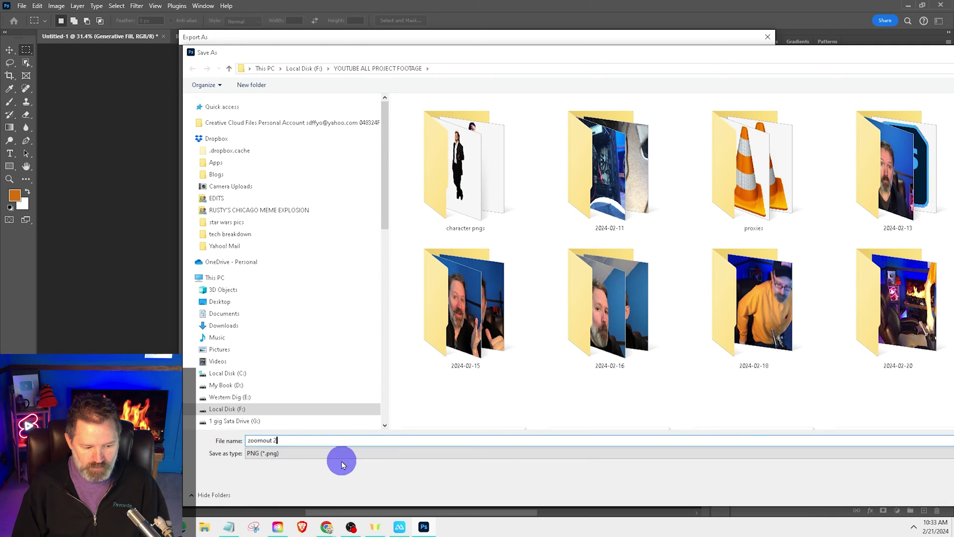
pyautogui.press('Return')
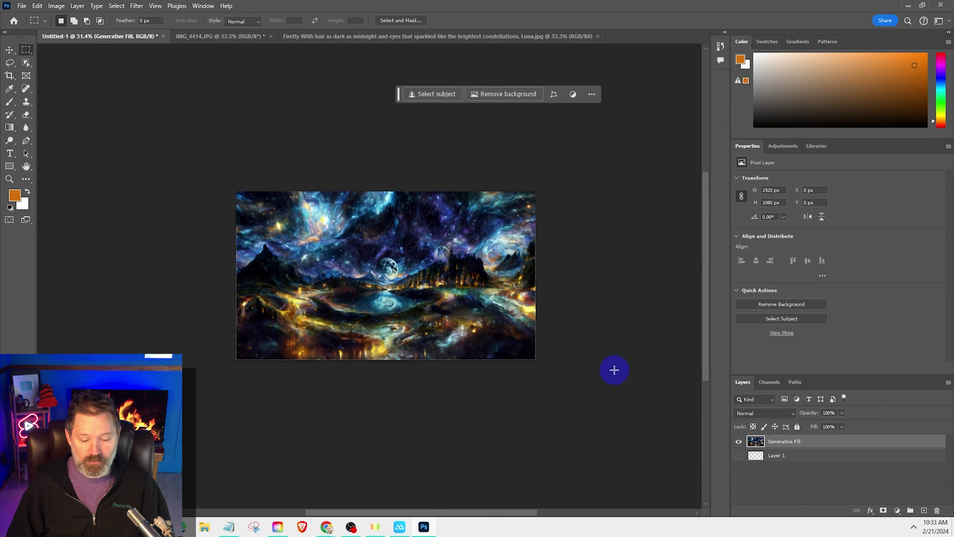
pyautogui.rightClick(782, 445)
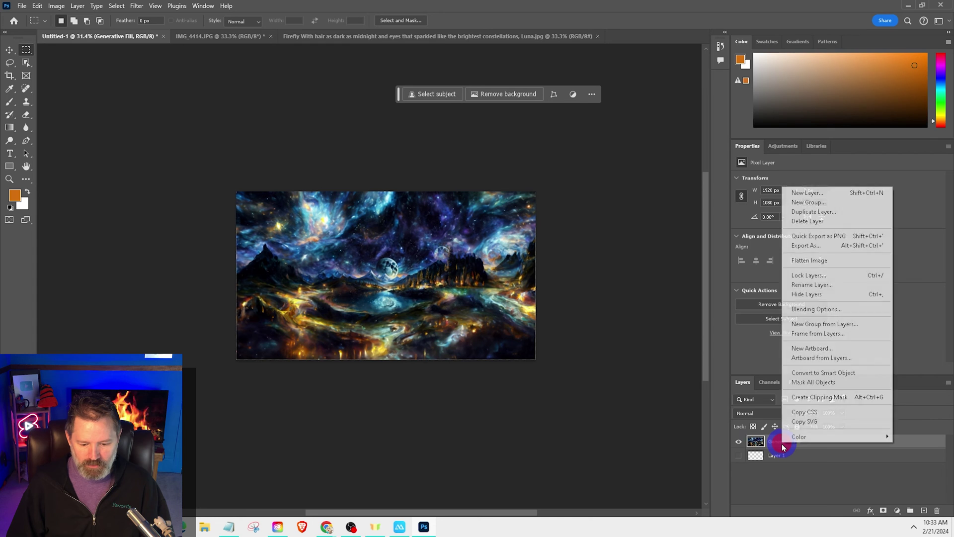
# Convert the merged cosmic landscape layer to a smart object
pyautogui.click(812, 375)
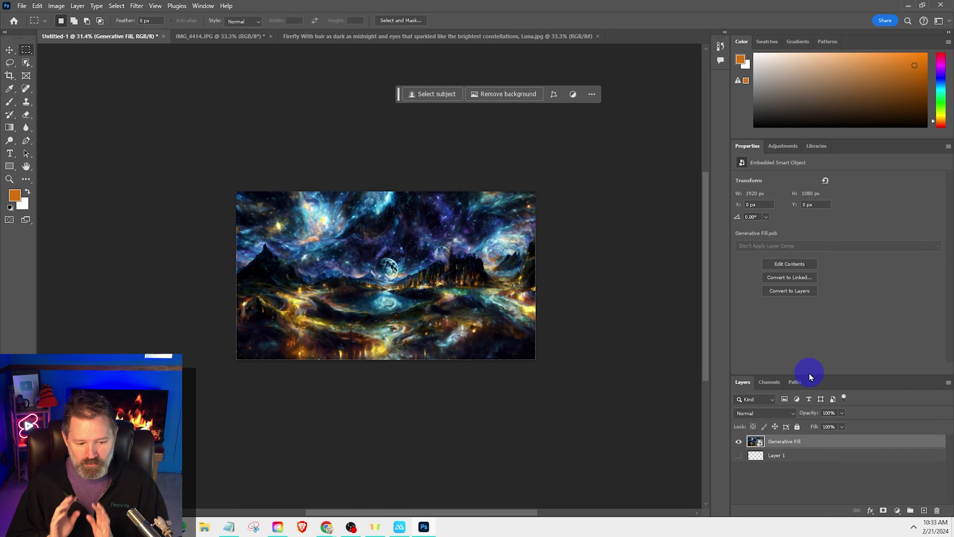
pyautogui.click(819, 446)
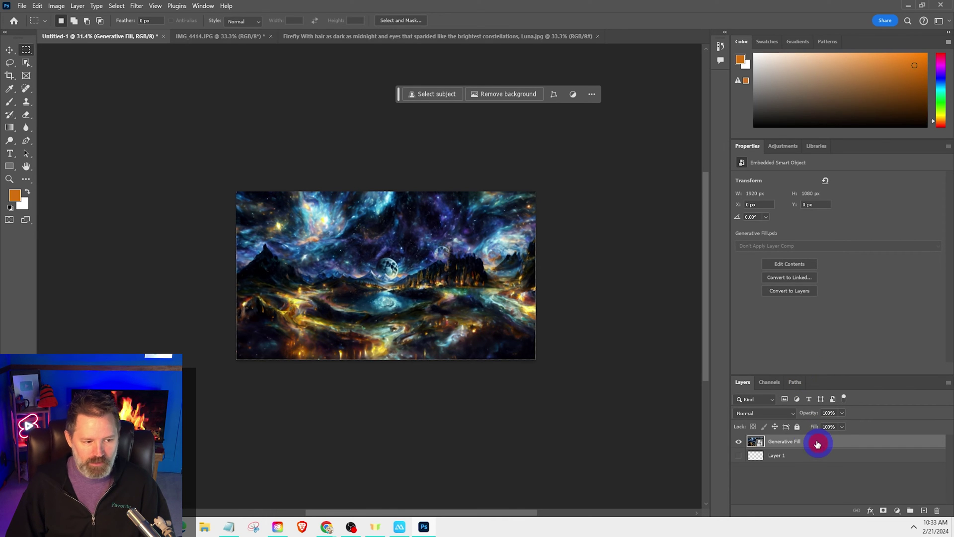
pyautogui.click(37, 5)
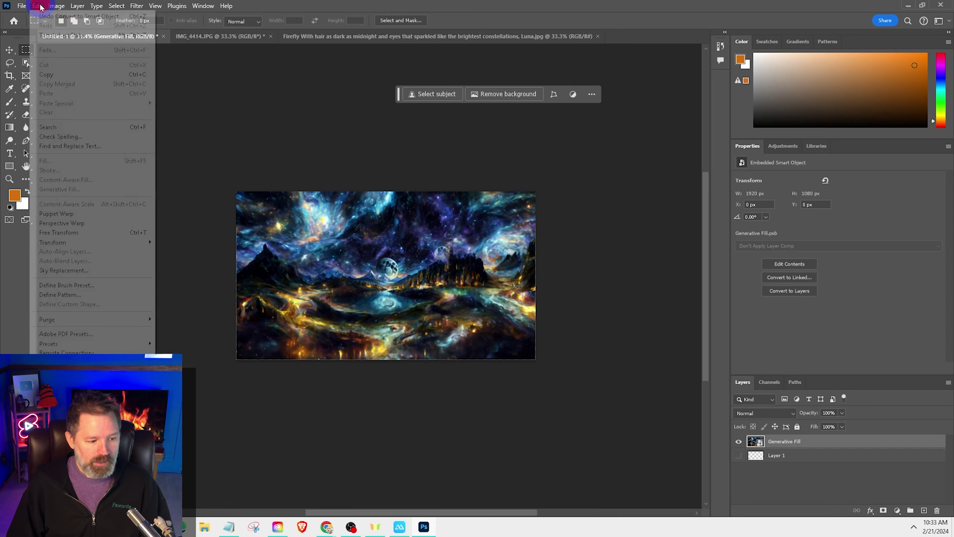
pyautogui.click(772, 474)
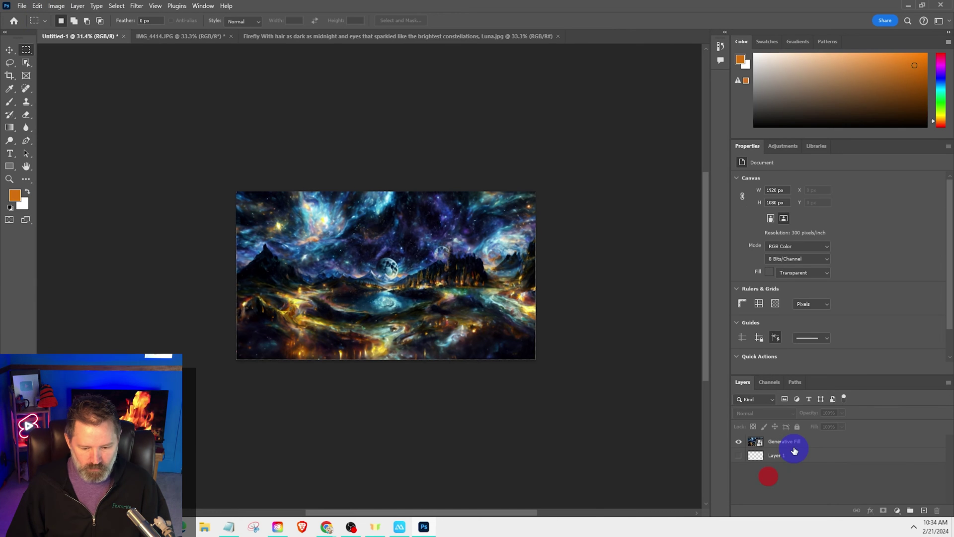
# Scale the smart object to 50% (960×540 px) and commit the transform
pyautogui.click(38, 6)
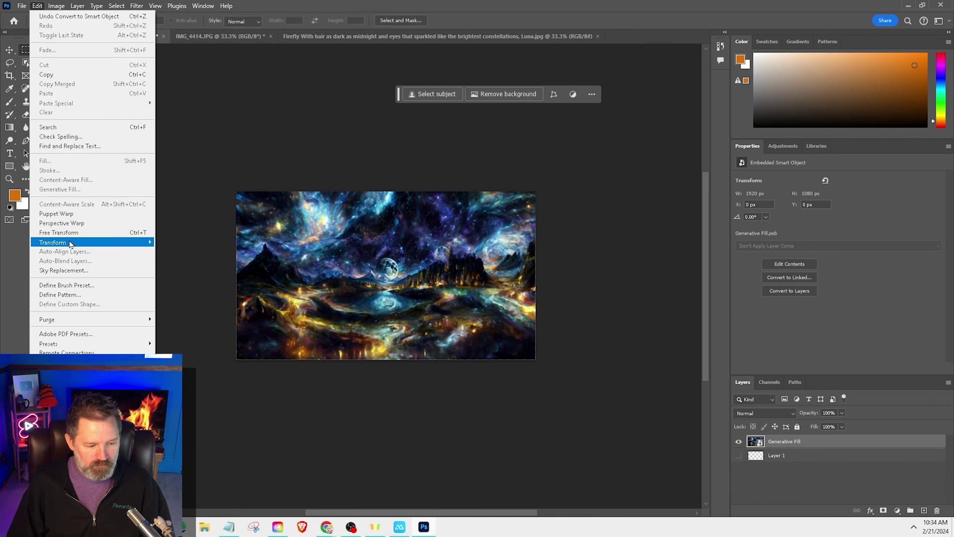
pyautogui.moveTo(74, 242)
pyautogui.click(190, 259)
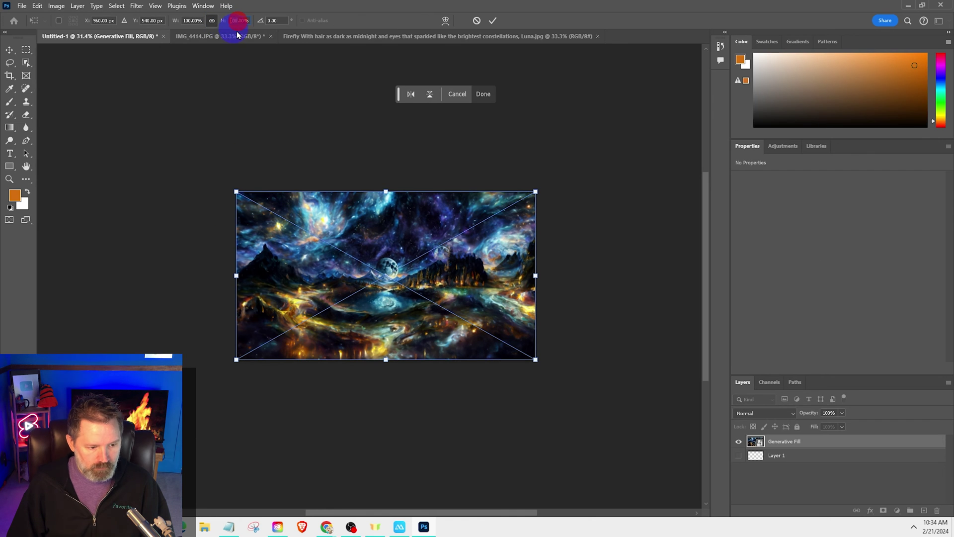
pyautogui.write('50')
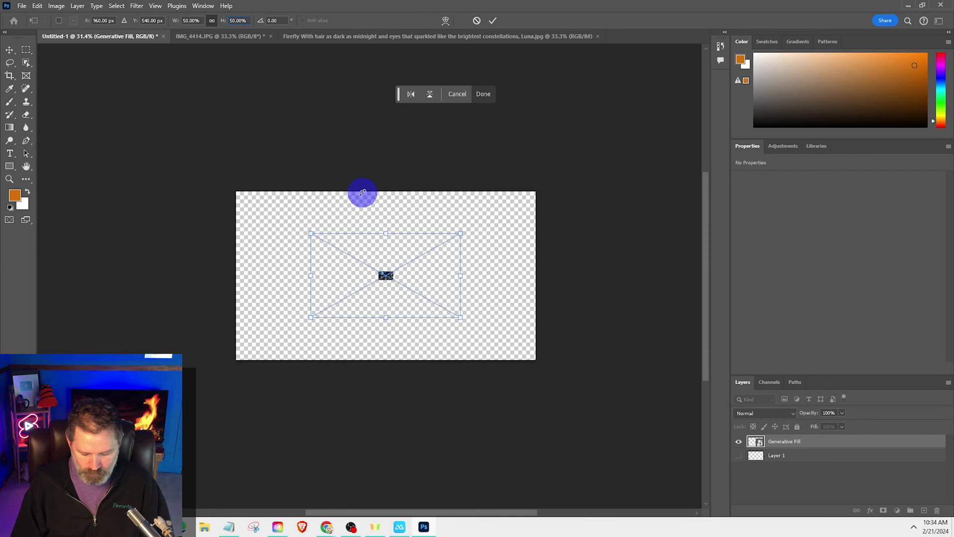
pyautogui.press('Return')
pyautogui.click(779, 444)
pyautogui.click(26, 50)
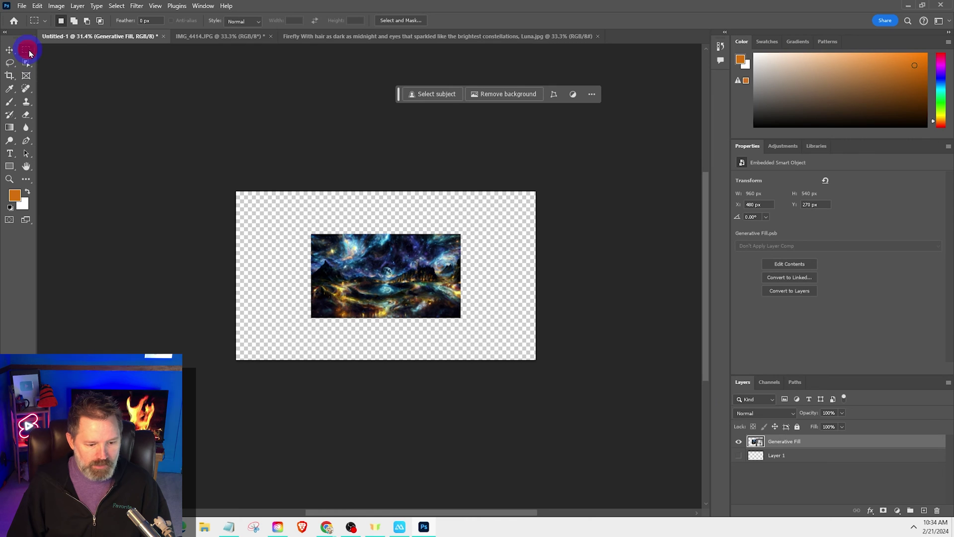
# Marquee-select the empty right, top and bottom border strips around the image
pyautogui.moveTo(453, 187); pyautogui.dragTo(549, 395)
pyautogui.moveTo(319, 187); pyautogui.dragTo(468, 241)
pyautogui.moveTo(312, 312); pyautogui.dragTo(470, 364)
# Generative Fill the selected border and keep the third variation
pyautogui.click(447, 94)
pyautogui.click(611, 95)
pyautogui.click(804, 297)
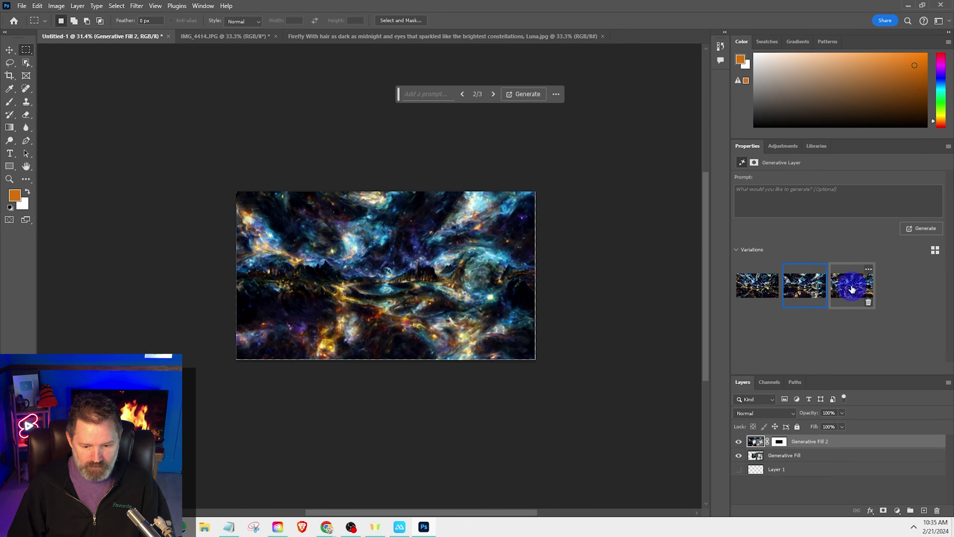
pyautogui.click(851, 289)
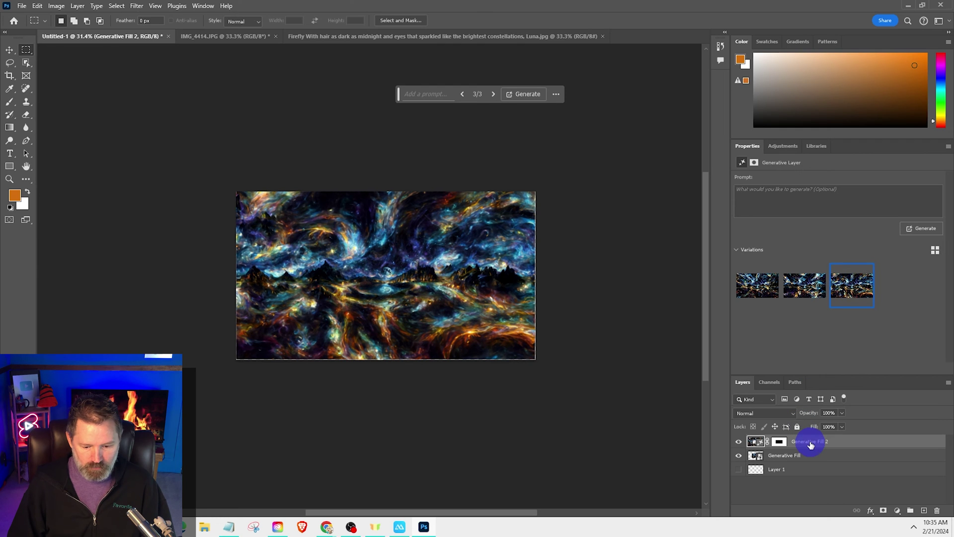
# Merge the generated border and image layers into one Generative Fill 2 layer
pyautogui.moveTo(811, 444); pyautogui.dragTo(804, 461)
pyautogui.keyDown('shift'); pyautogui.click(803, 461); pyautogui.keyUp('shift')
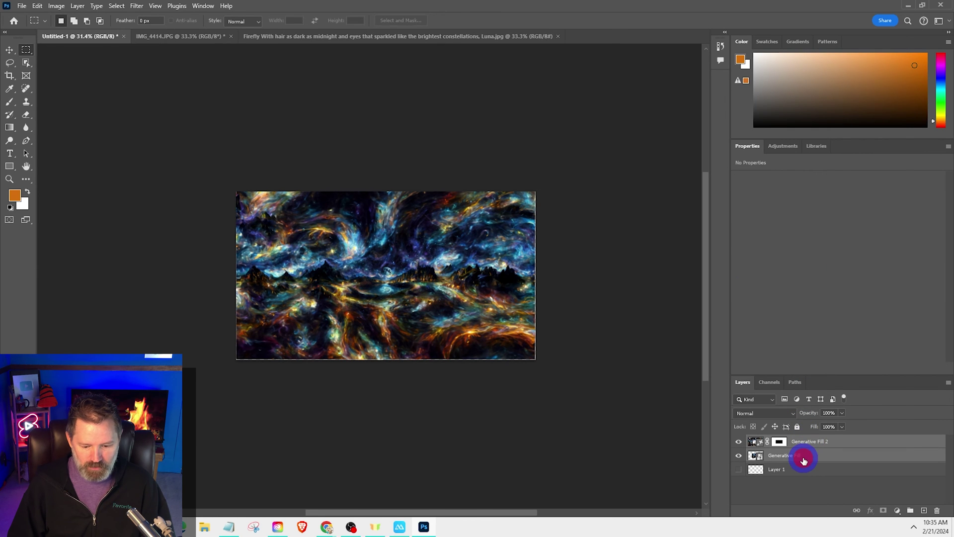
pyautogui.rightClick(804, 461)
pyautogui.click(831, 327)
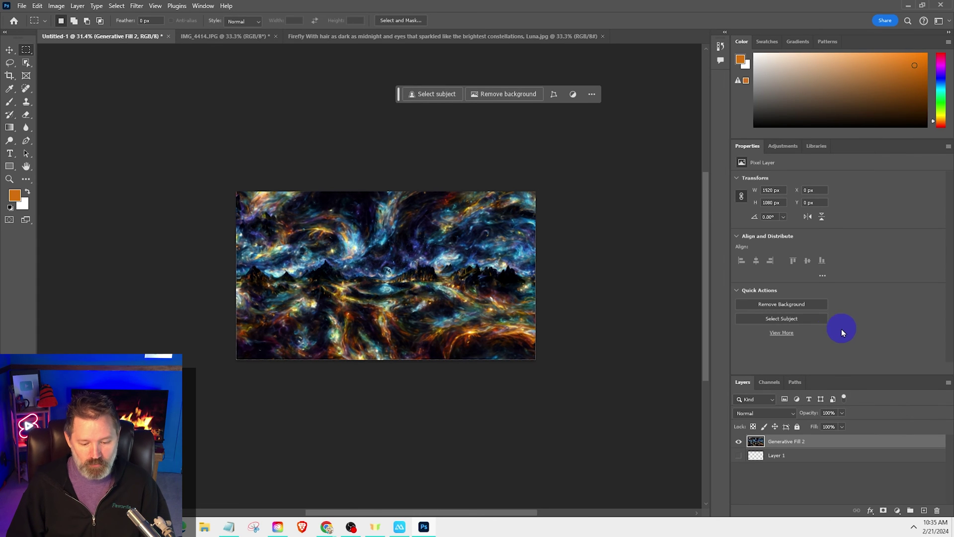
pyautogui.click(739, 441)
pyautogui.click(739, 441)
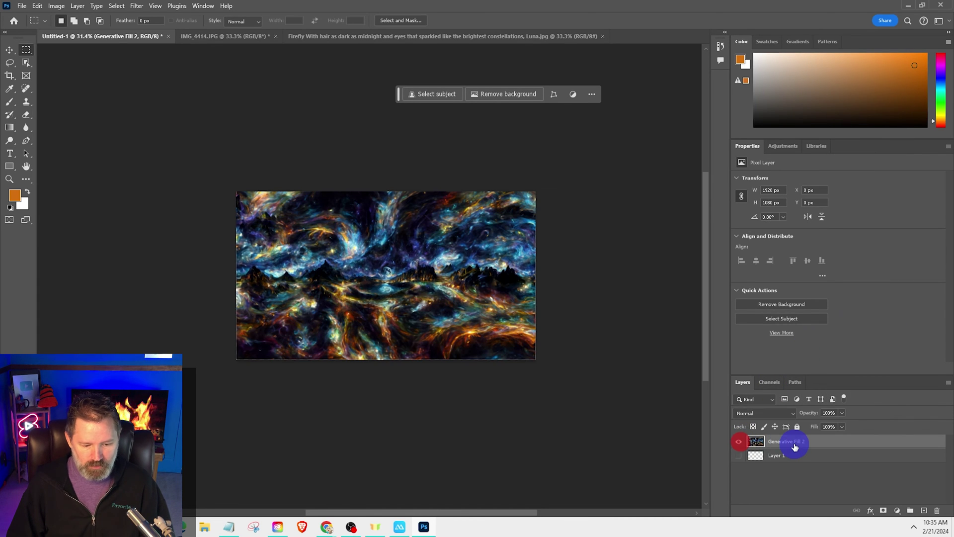
pyautogui.click(338, 162)
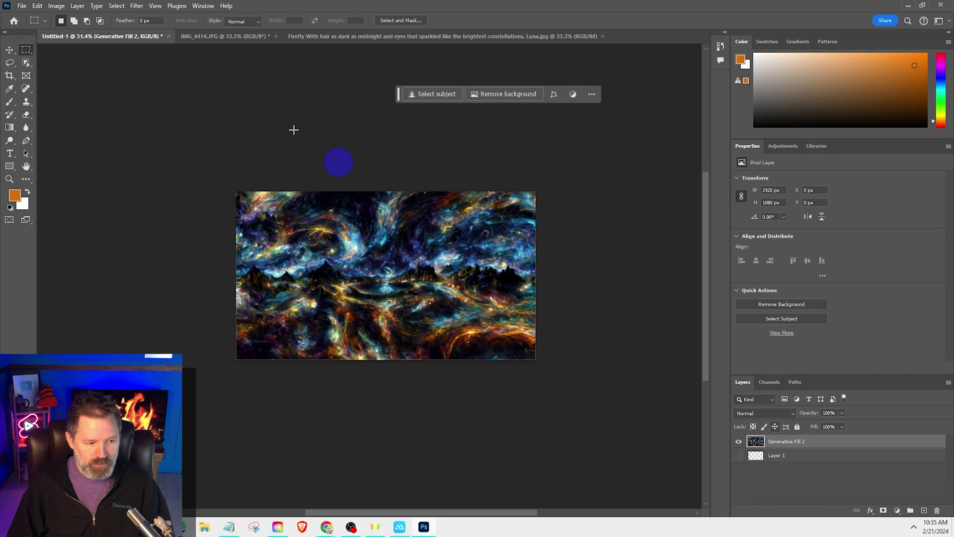
# Scale the merged layer to 50%, then select the empty right border strip
pyautogui.click(39, 6)
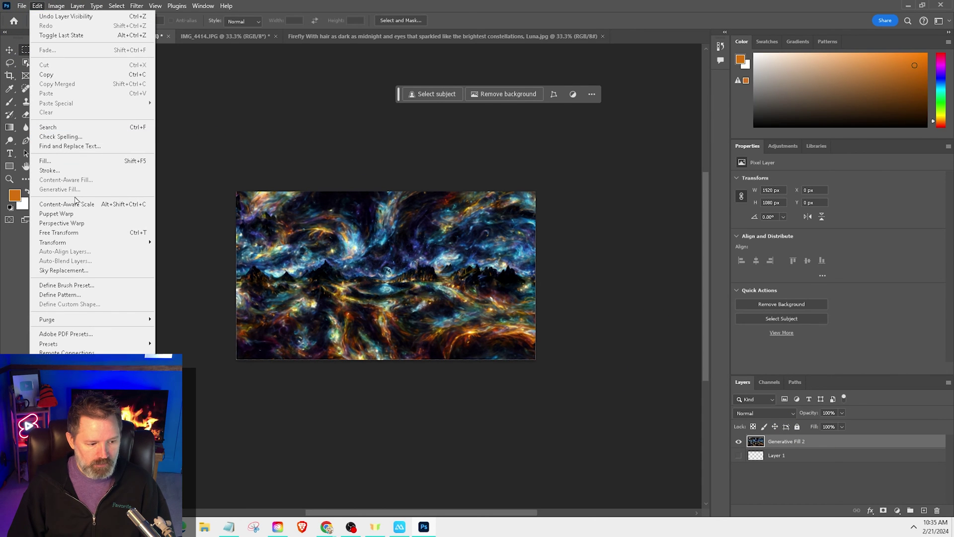
pyautogui.moveTo(80, 243)
pyautogui.click(183, 256)
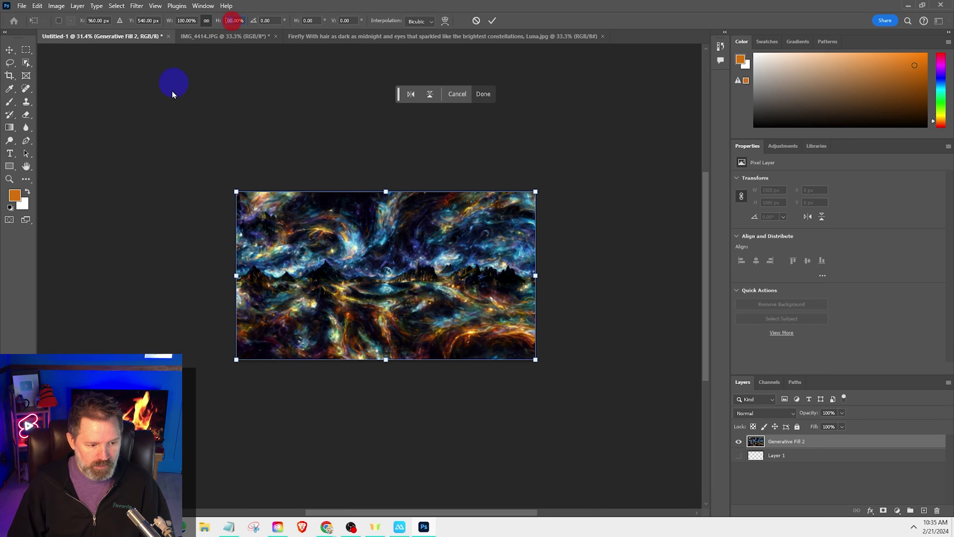
pyautogui.write('50')
pyautogui.press('Return')
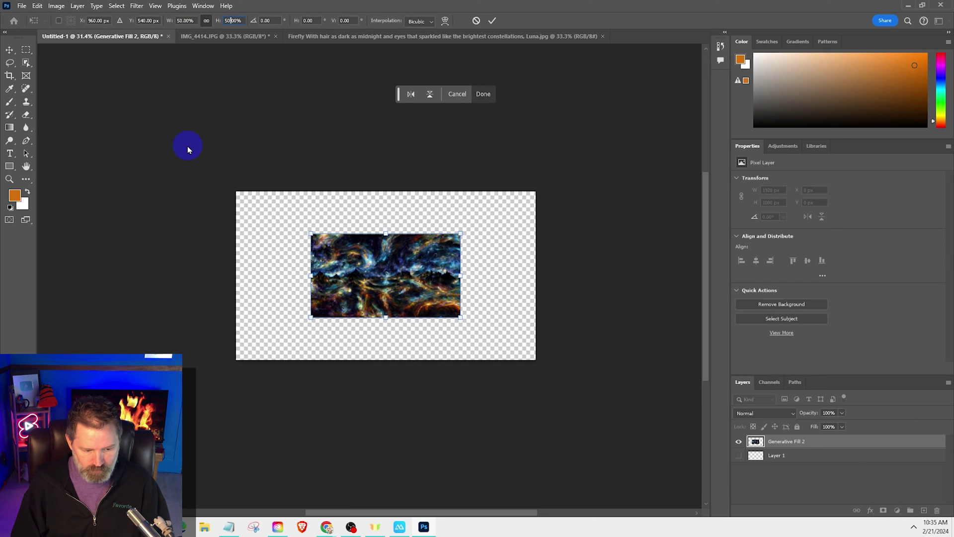
pyautogui.click(805, 443)
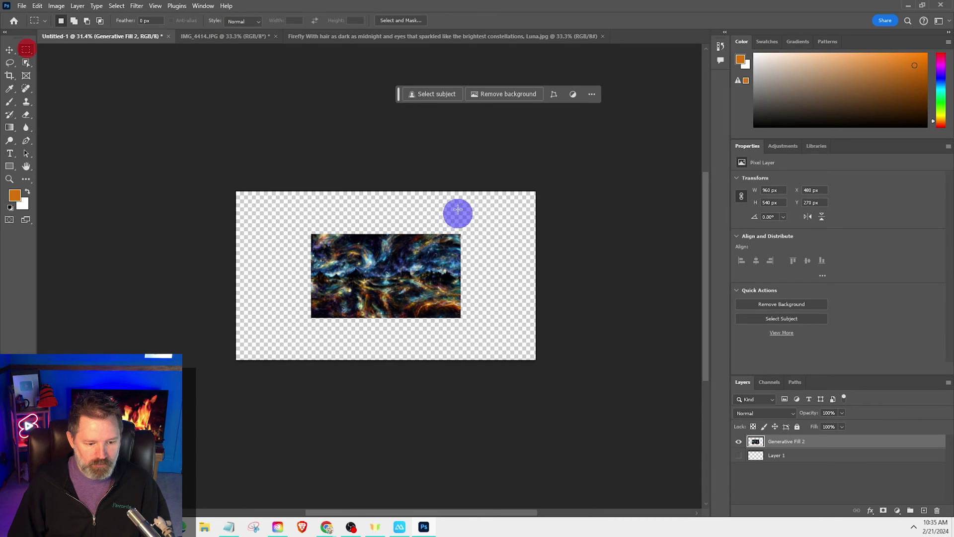
pyautogui.click(792, 443)
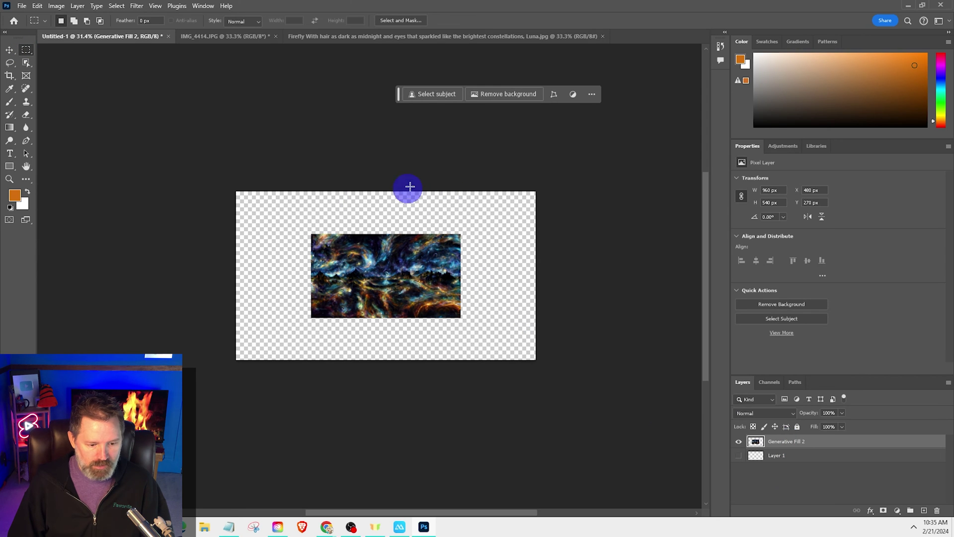
pyautogui.moveTo(457, 181); pyautogui.dragTo(560, 407)
# Add the left, top and bottom empty bands and Generative Fill them, keeping variation 2
pyautogui.moveTo(317, 187); pyautogui.dragTo(206, 403)
pyautogui.moveTo(296, 183); pyautogui.dragTo(485, 239)
pyautogui.moveTo(308, 309); pyautogui.dragTo(479, 362)
pyautogui.click(452, 94)
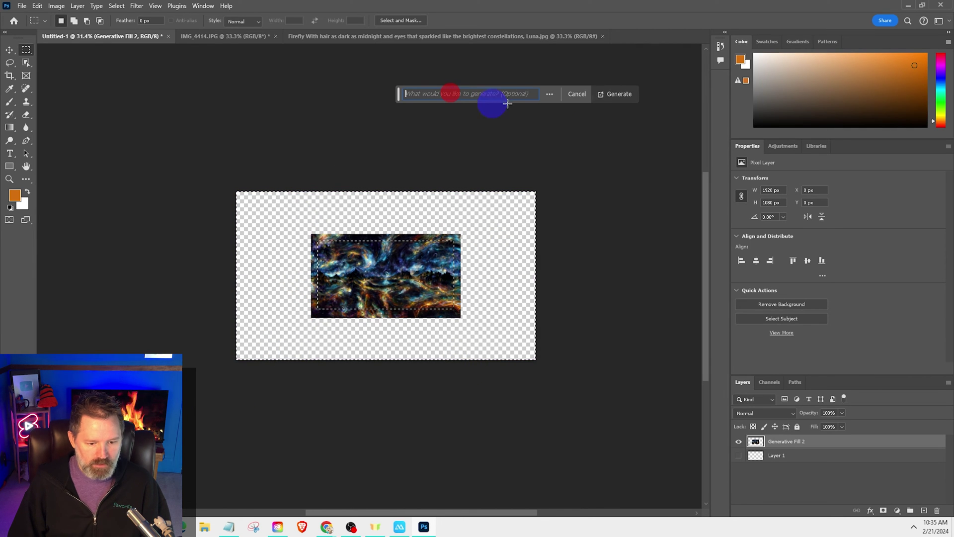
pyautogui.click(621, 94)
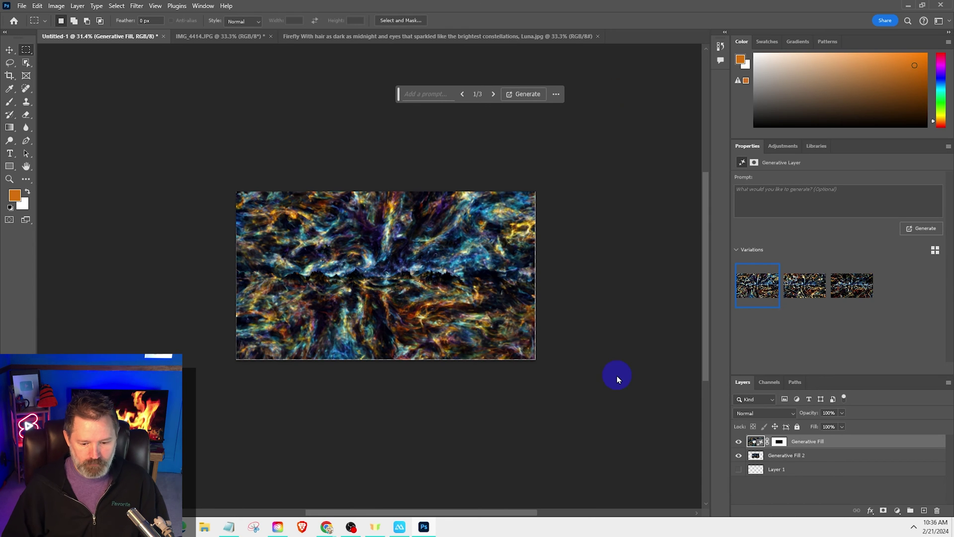
pyautogui.click(851, 285)
pyautogui.click(807, 295)
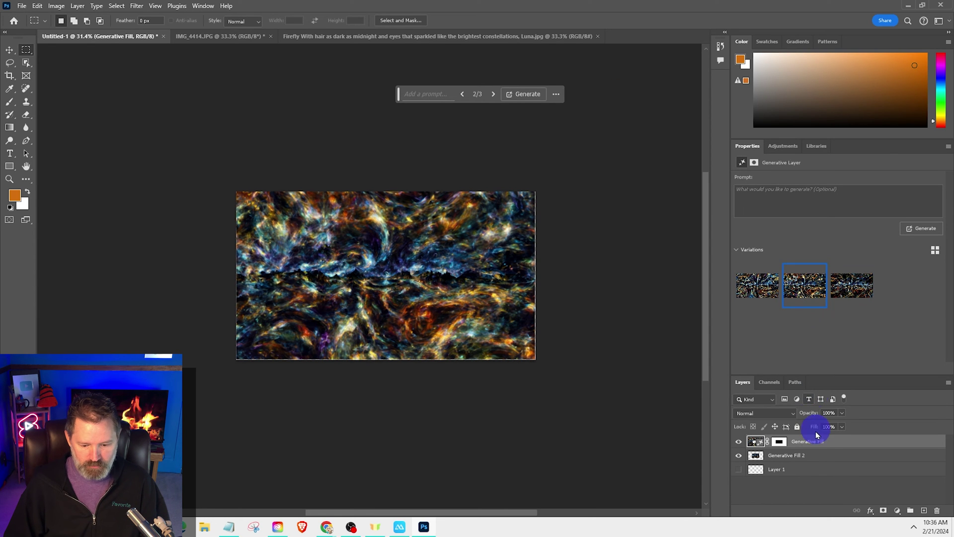
# Merge the generated border and image layers into one Generative Fill layer
pyautogui.keyDown('shift'); pyautogui.click(802, 459); pyautogui.keyUp('shift')
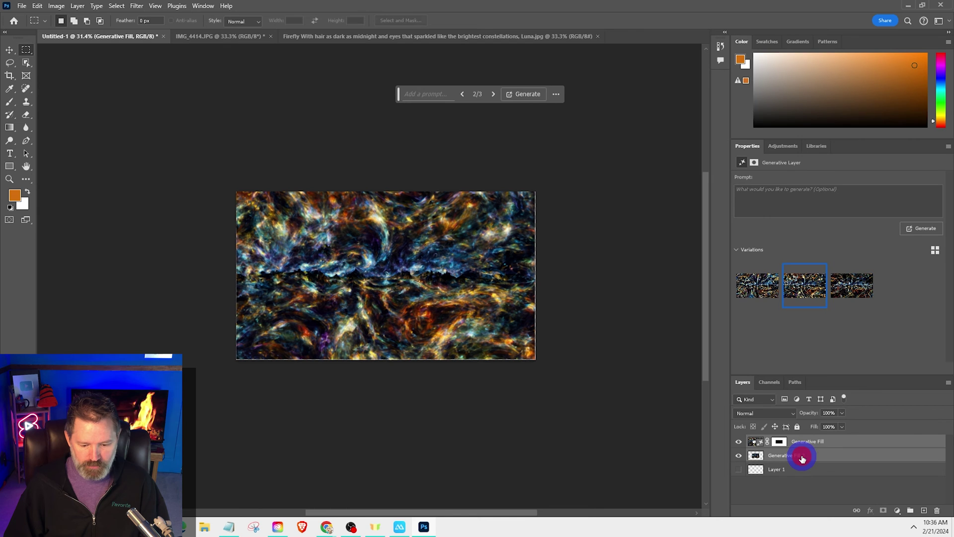
pyautogui.rightClick(803, 459)
pyautogui.click(838, 270)
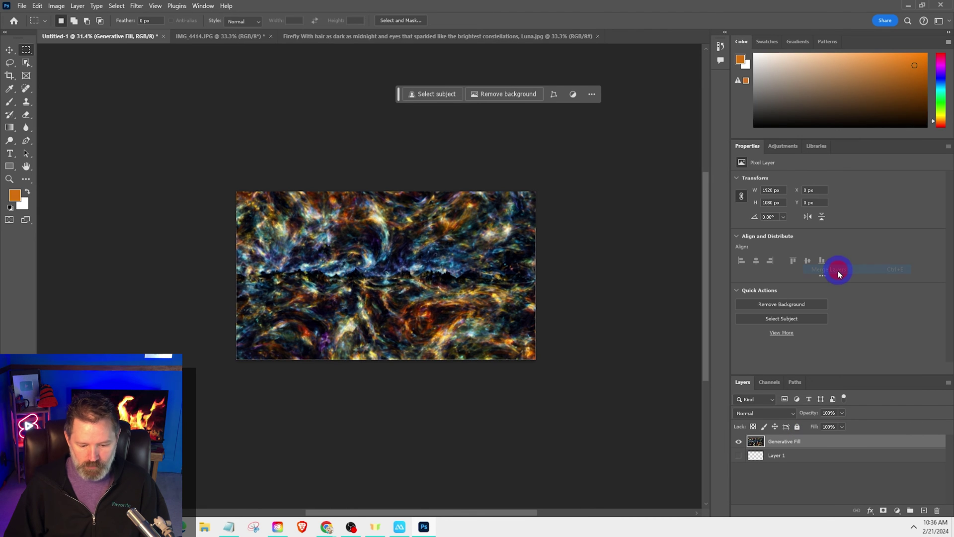
# Export the image as a PNG named 'zooout'
pyautogui.click(22, 5)
pyautogui.moveTo(93, 183)
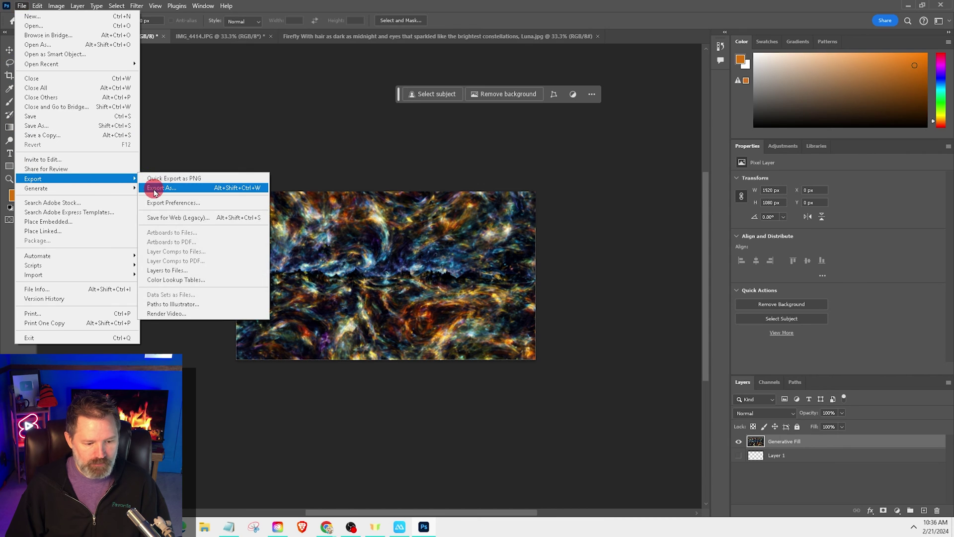
pyautogui.click(151, 187)
pyautogui.click(758, 460)
pyautogui.write('zooout 3')
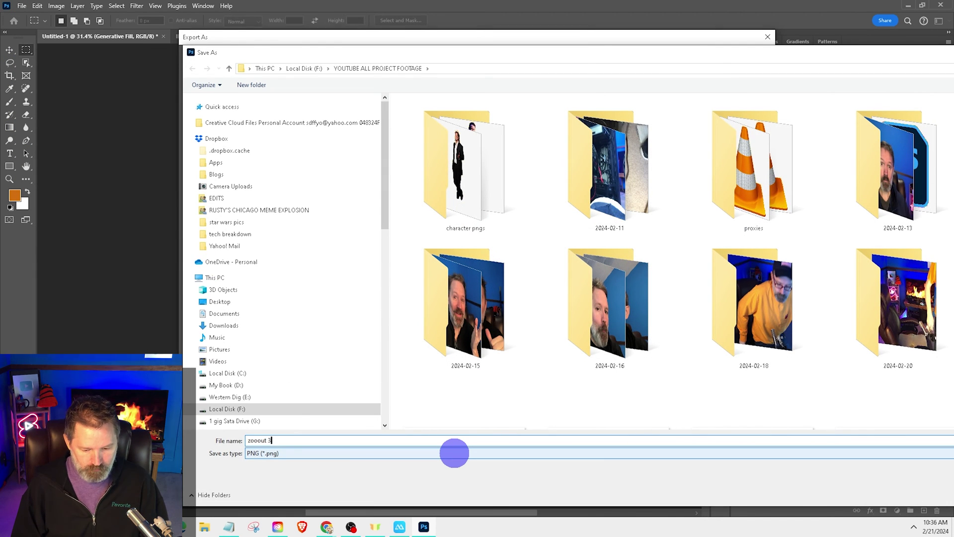
pyautogui.press('Return')
# Convert the Generative Fill layer to a smart object
pyautogui.rightClick(783, 448)
pyautogui.click(816, 374)
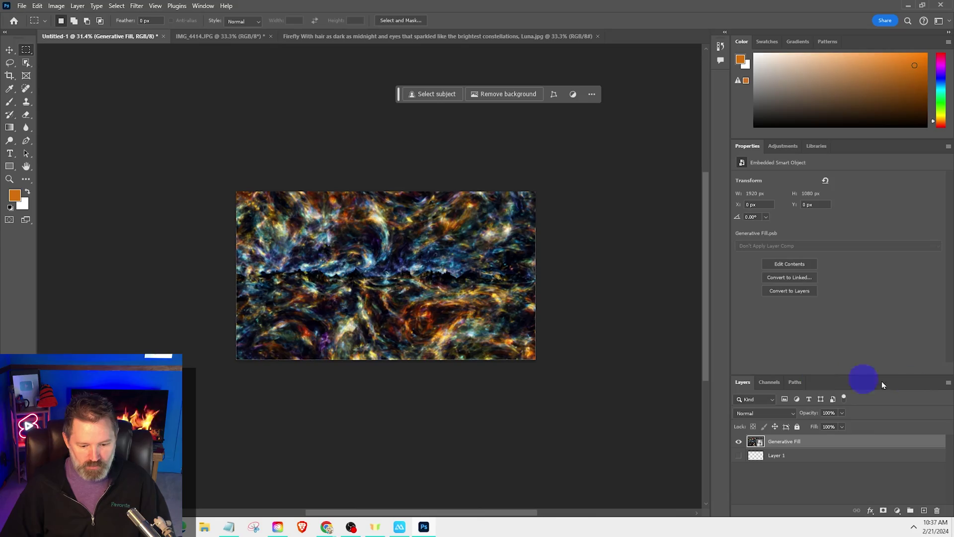
pyautogui.click(788, 442)
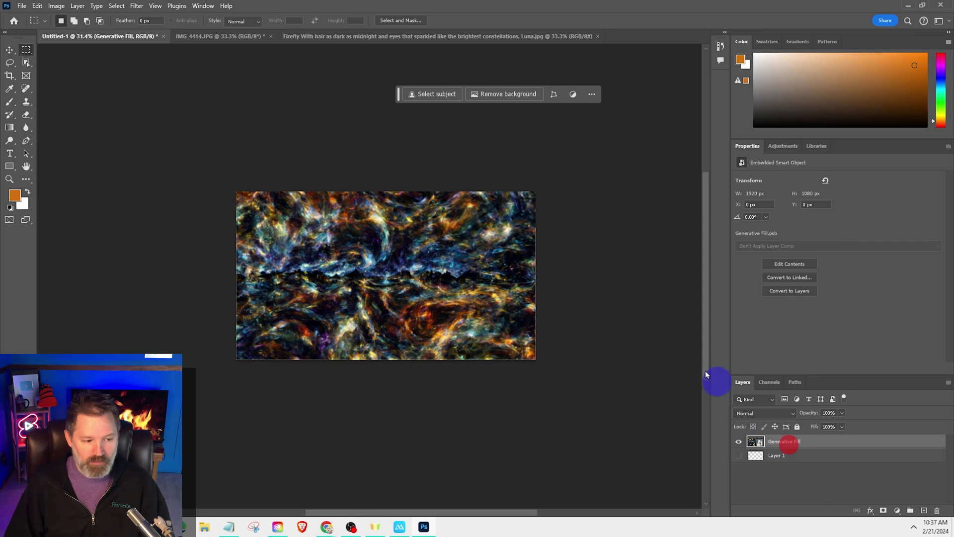